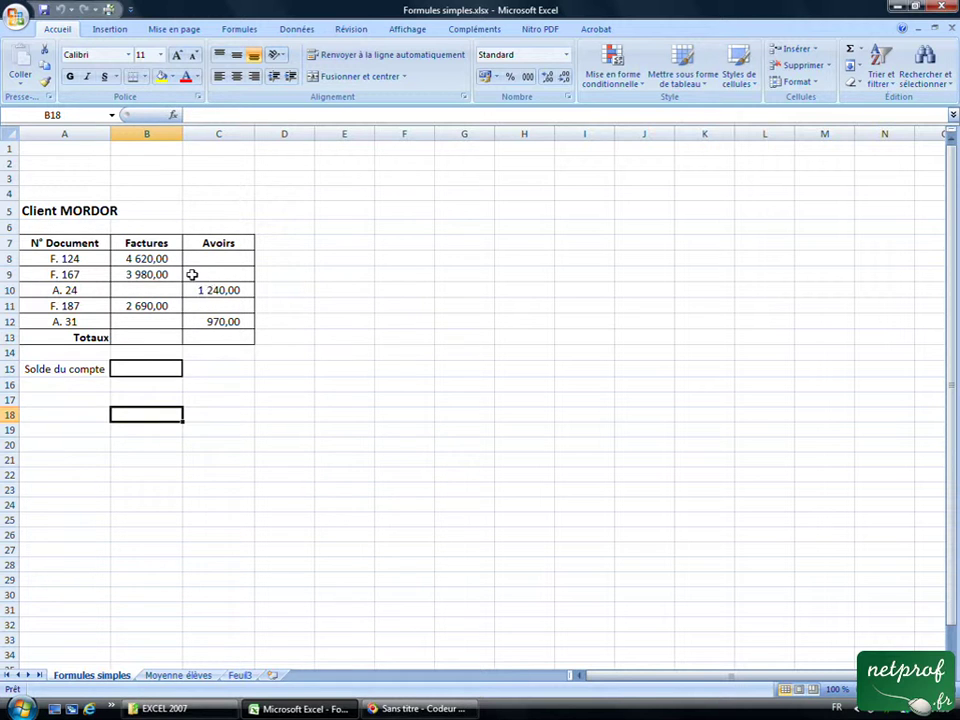
Merge and centre the Client MORDOR title across cells A5:C5
{"action": "left_click", "coordinate": [213, 401]}
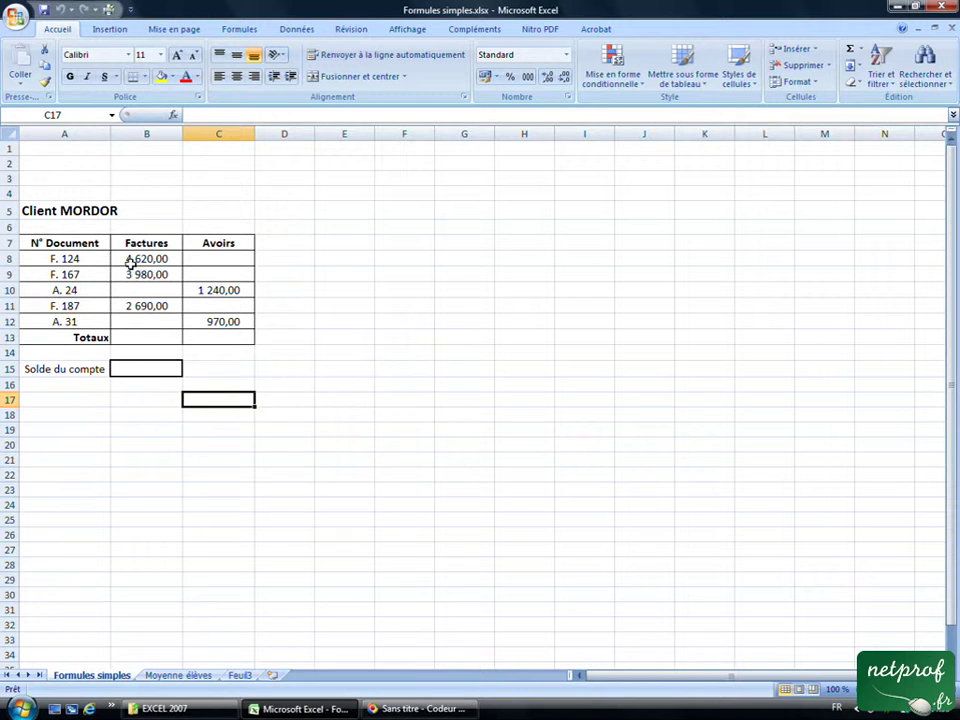
{"action": "left_click", "coordinate": [62, 211]}
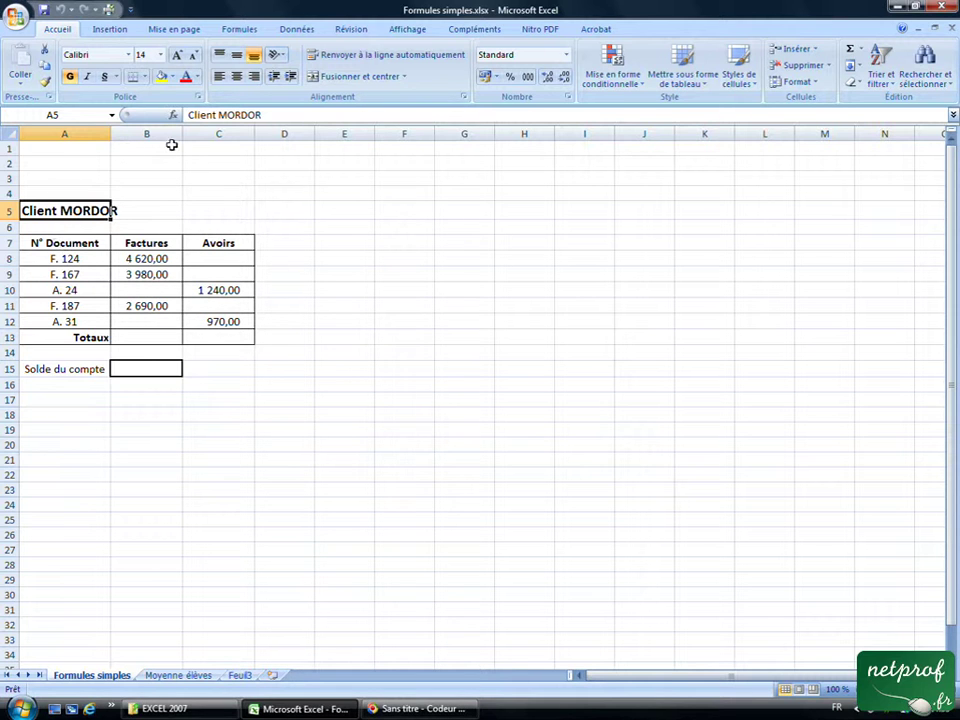
{"action": "left_click", "coordinate": [144, 405]}
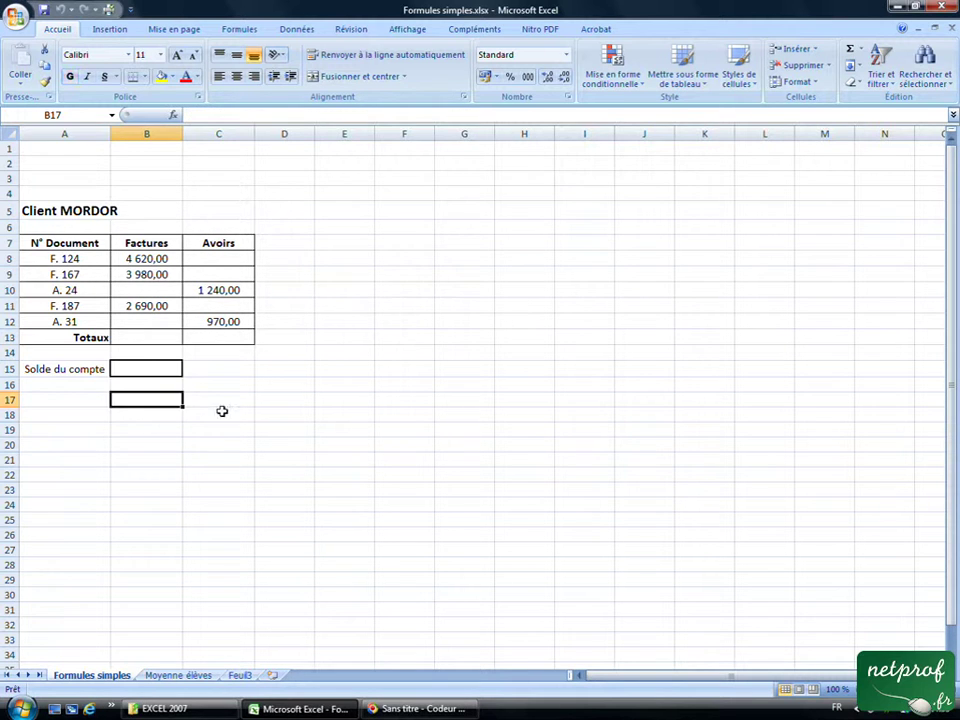
{"action": "left_click", "coordinate": [50, 210]}
{"action": "left_click_drag", "start_coordinate": [77, 210], "coordinate": [206, 208]}
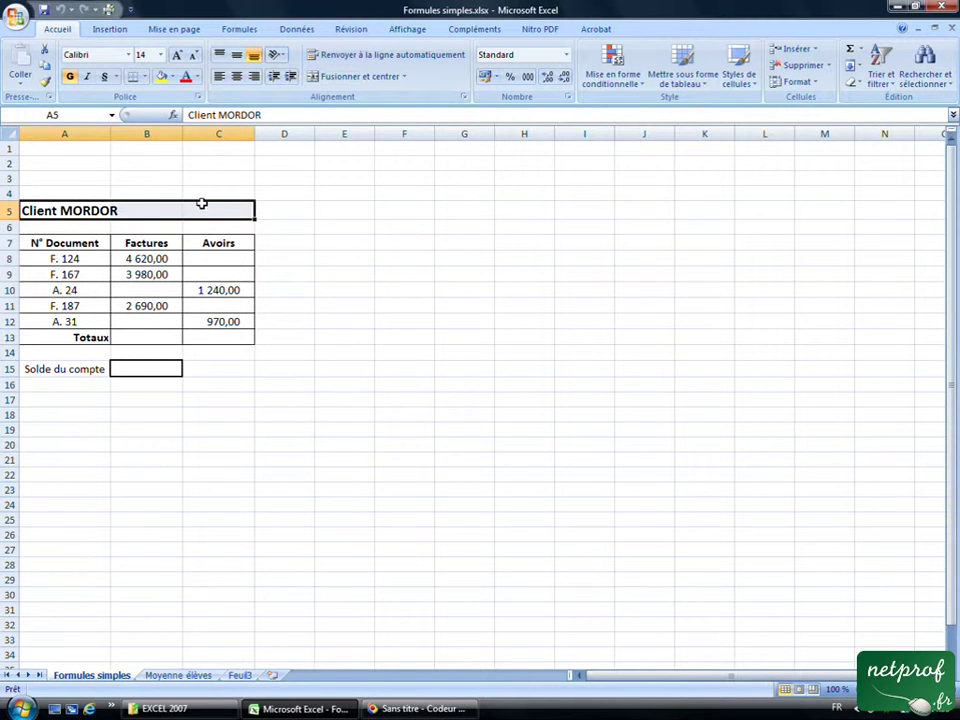
{"action": "left_click", "coordinate": [362, 77]}
{"action": "left_click", "coordinate": [135, 447]}
{"action": "left_click", "coordinate": [133, 211]}
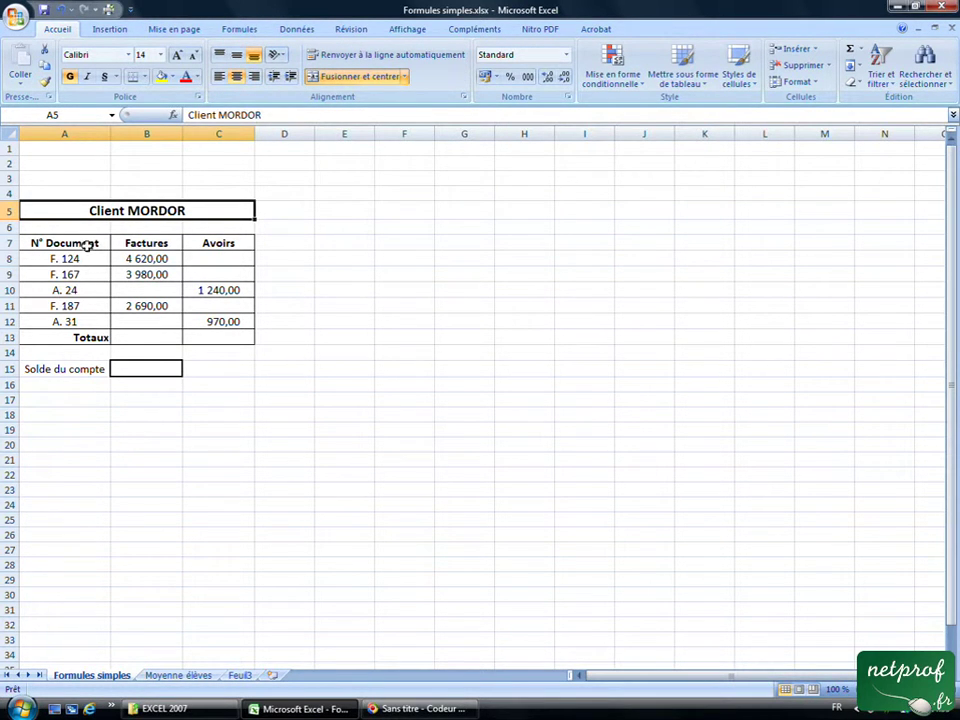
{"action": "left_click", "coordinate": [139, 436]}
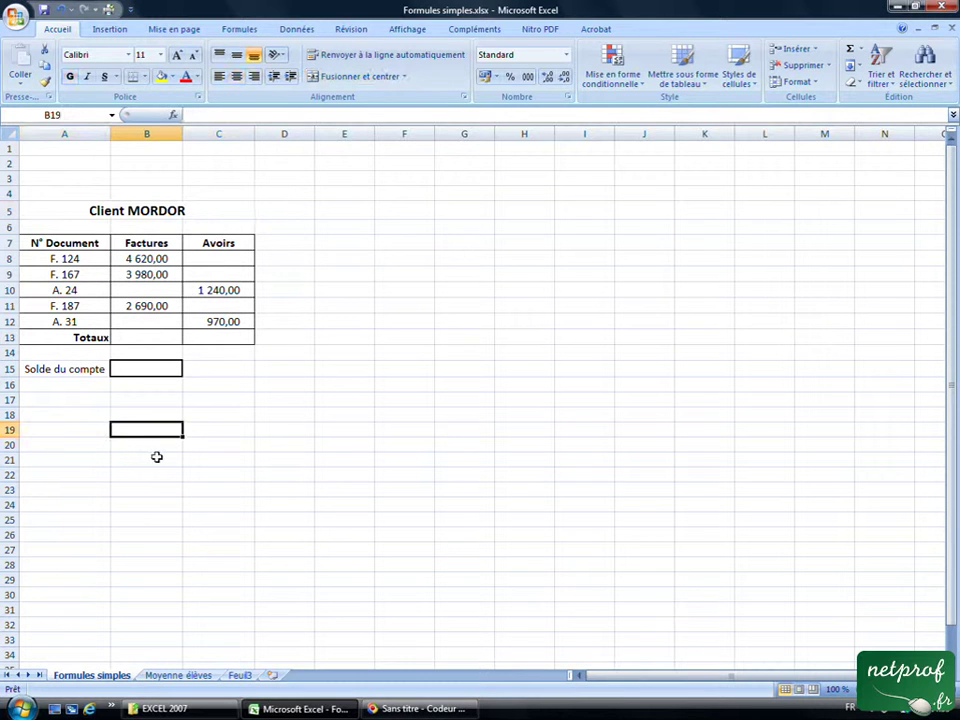
{"action": "left_click", "coordinate": [275, 415]}
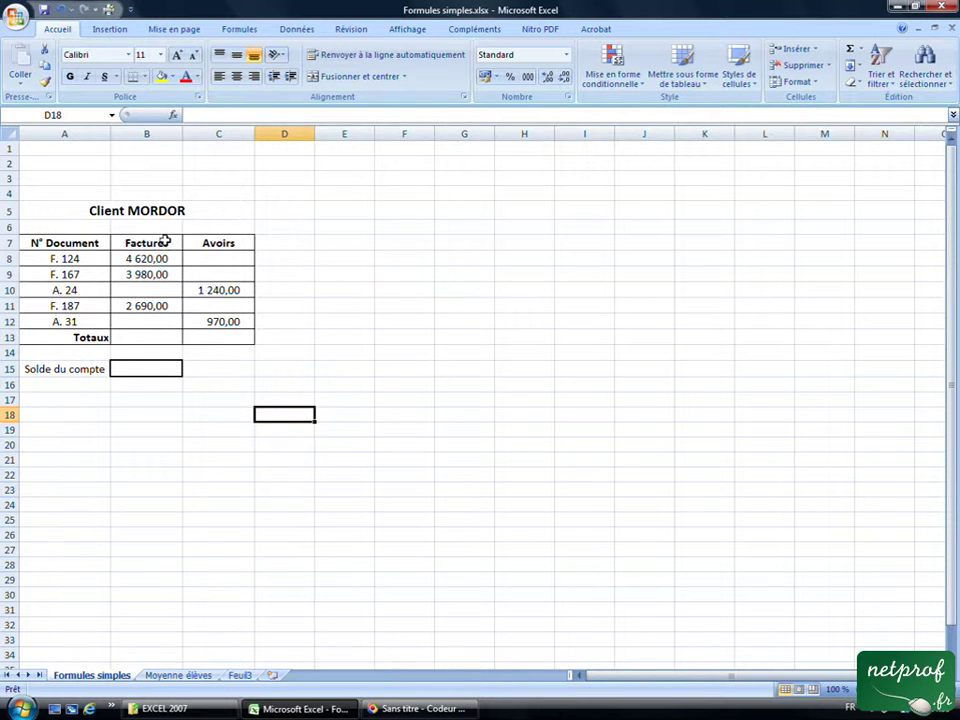
{"action": "left_click", "coordinate": [146, 336]}
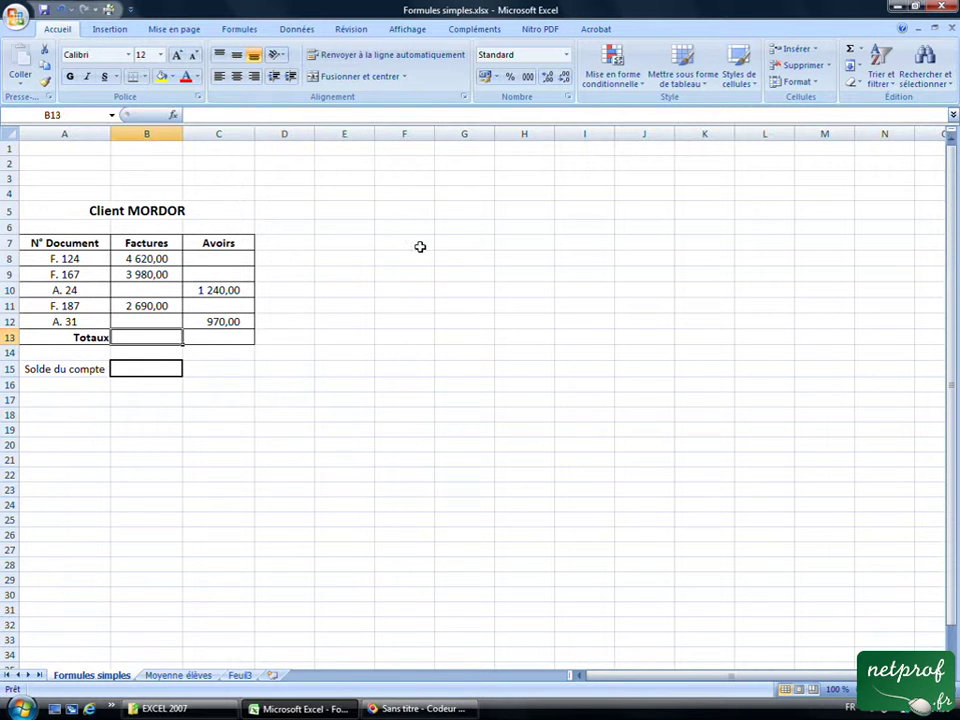
{"action": "type", "text": "="}
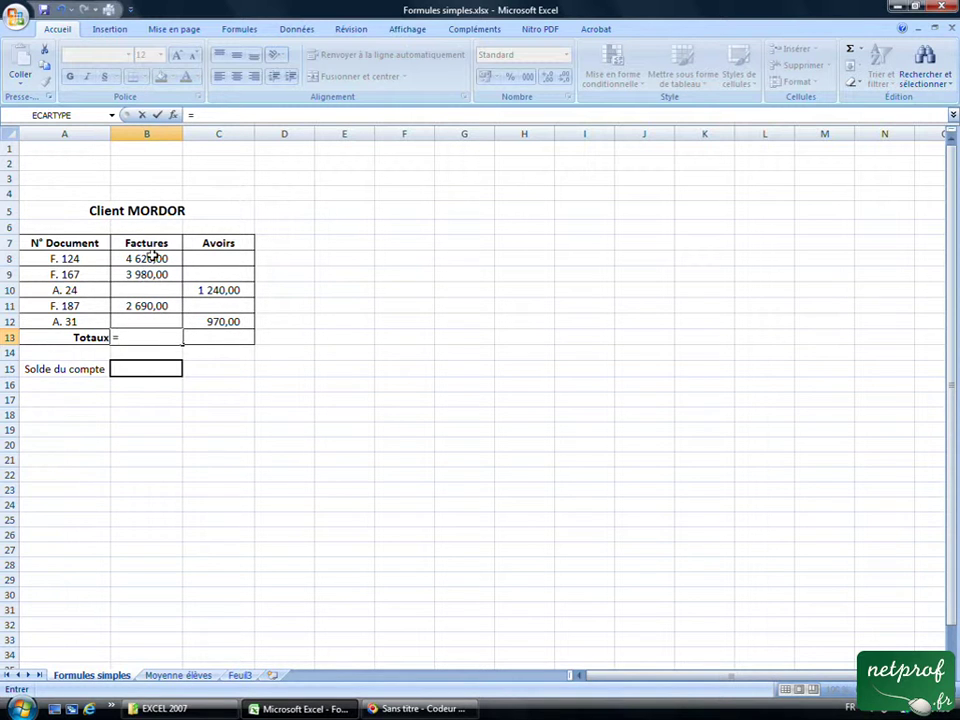
{"action": "left_click", "coordinate": [155, 258]}
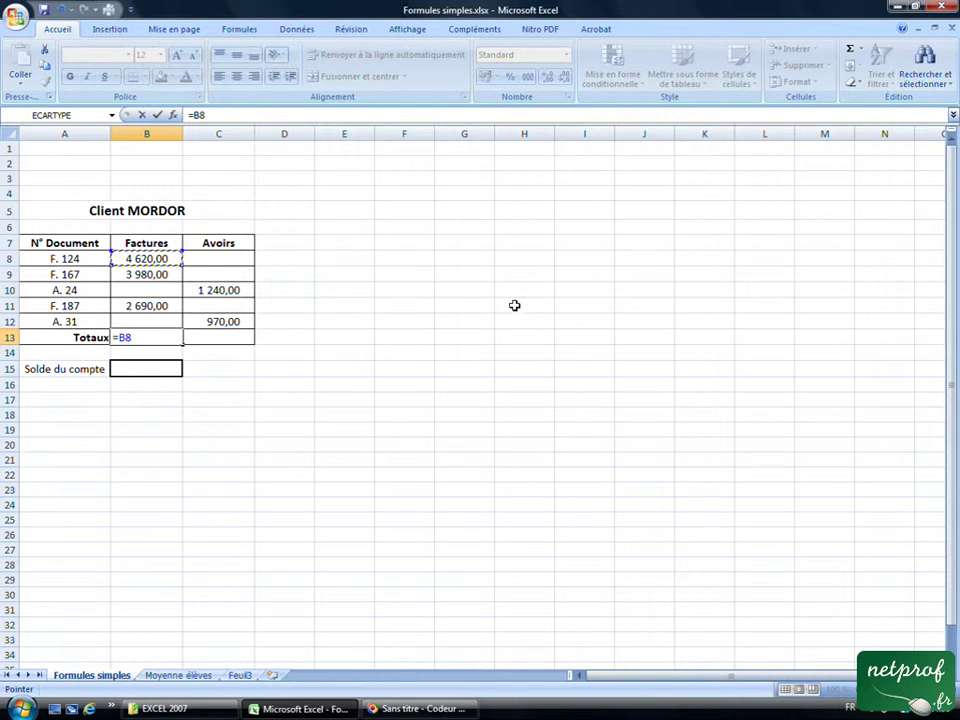
{"action": "type", "text": "+"}
{"action": "left_click", "coordinate": [157, 273]}
{"action": "type", "text": "+"}
{"action": "left_click", "coordinate": [133, 305]}
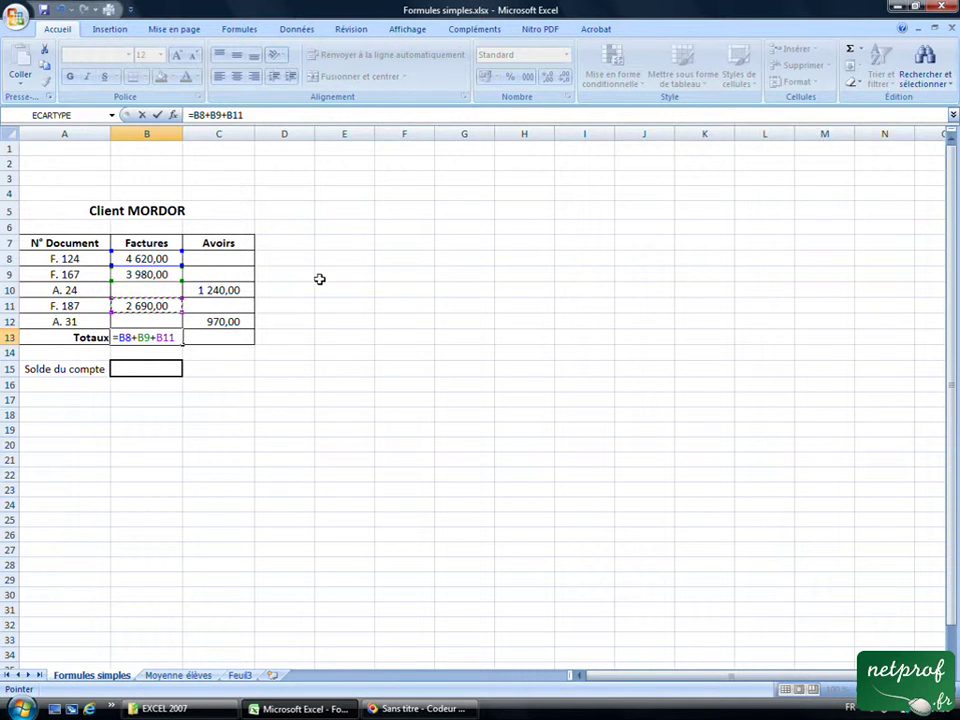
{"action": "key", "text": "Return"}
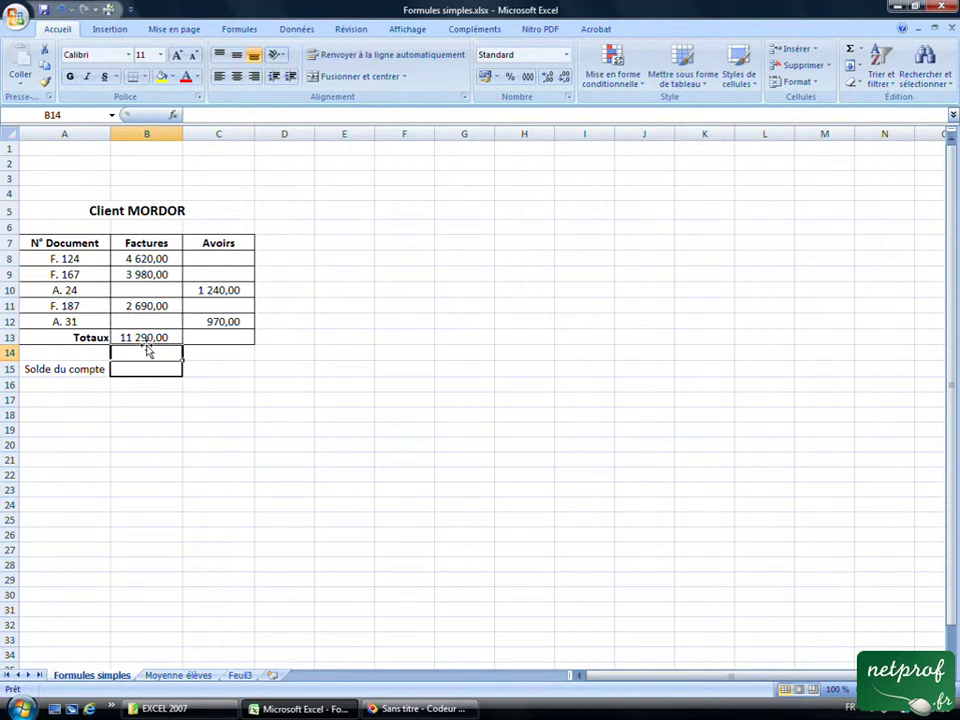
{"action": "left_click", "coordinate": [144, 337]}
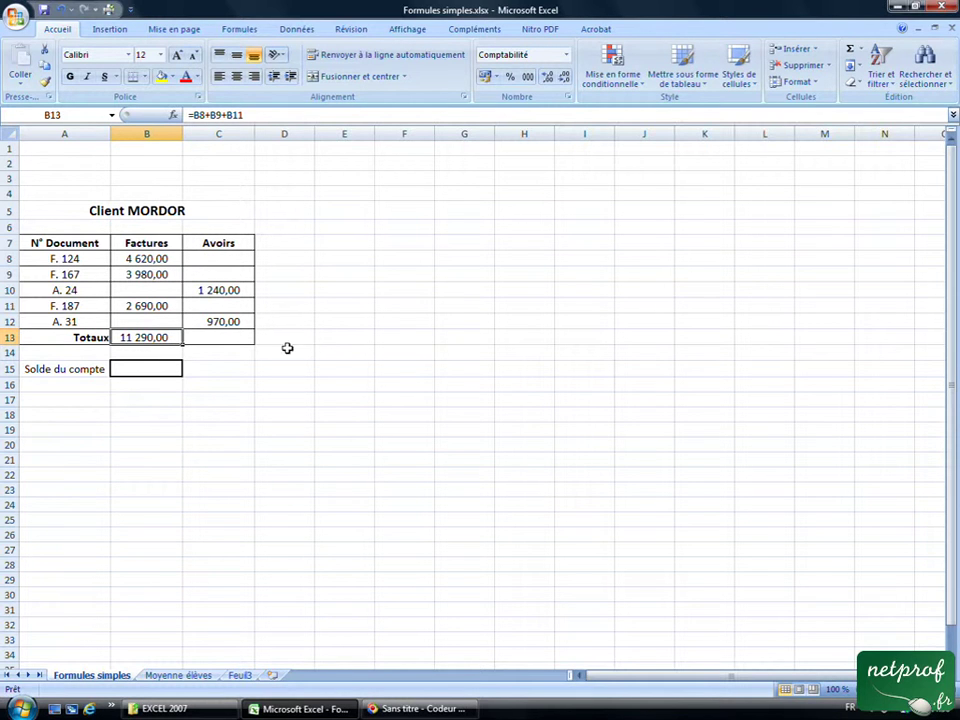
{"action": "key", "text": "Delete"}
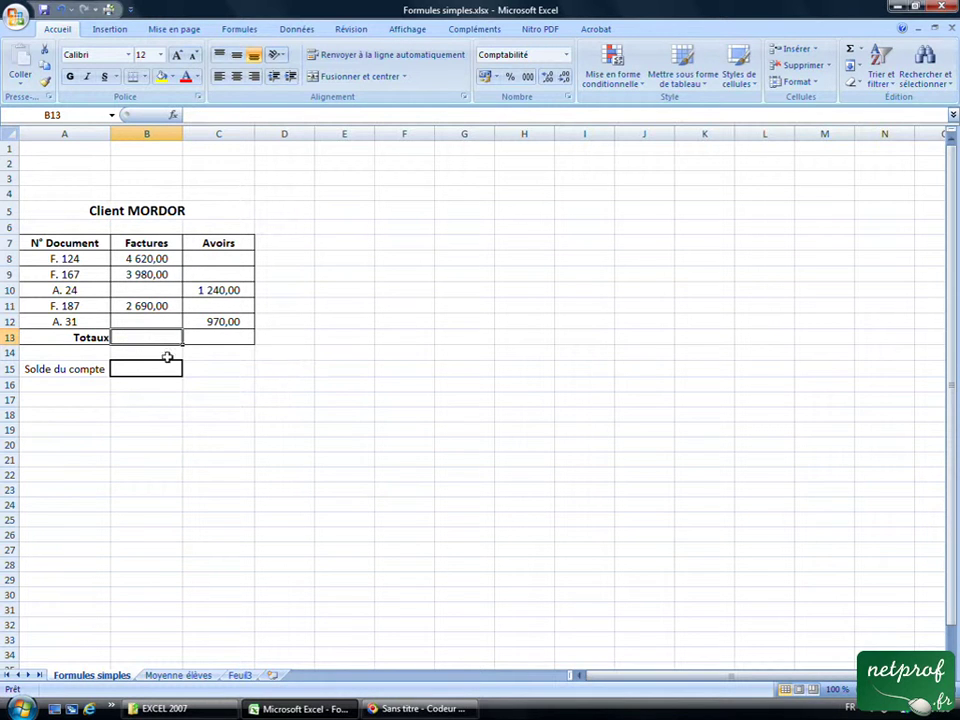
{"action": "left_click", "coordinate": [232, 386]}
{"action": "left_click", "coordinate": [155, 335]}
{"action": "type", "text": "="}
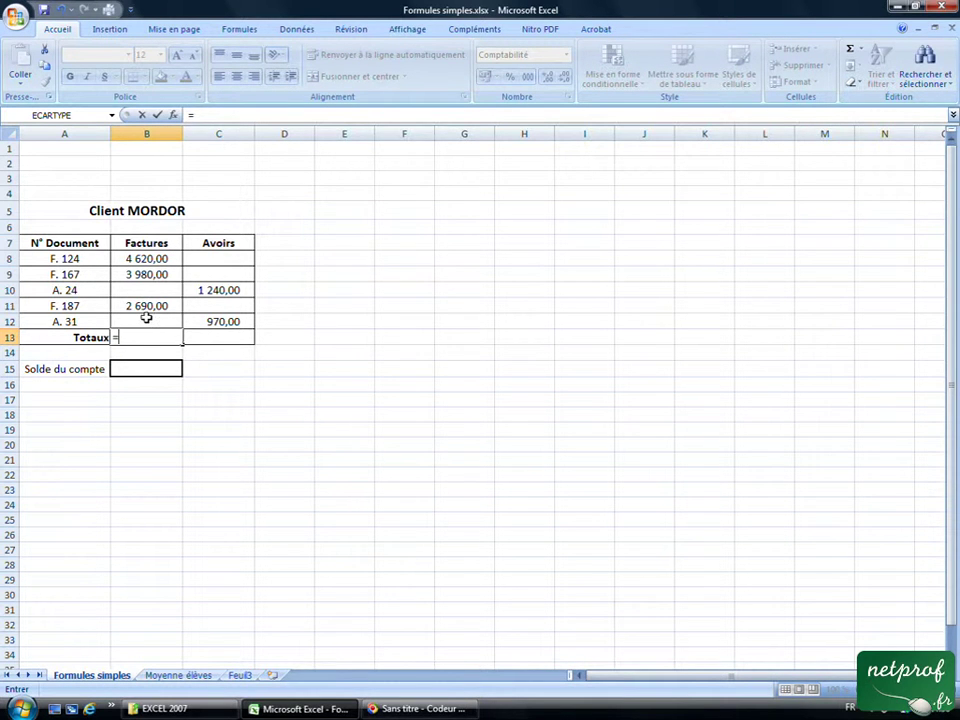
{"action": "type", "text": "s"}
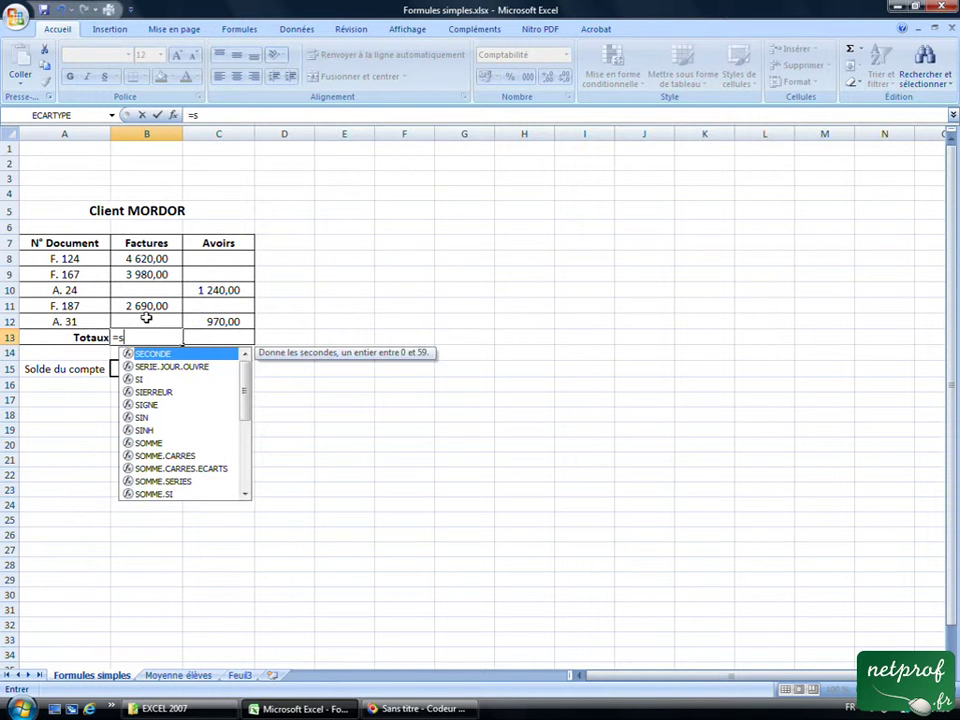
{"action": "type", "text": "omme("}
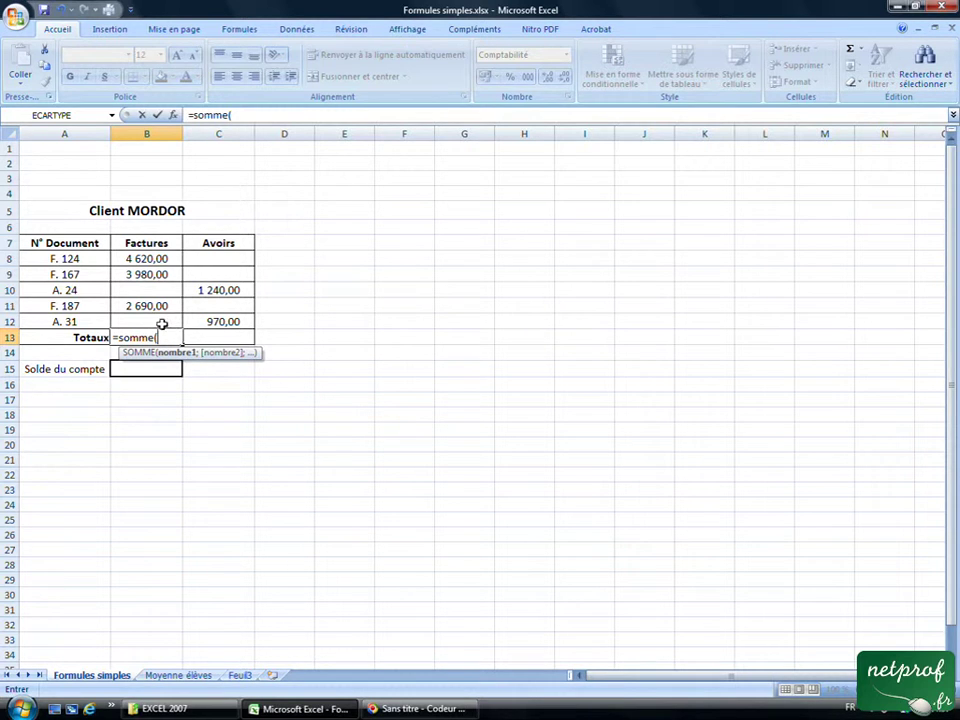
{"action": "left_click_drag", "start_coordinate": [148, 258], "coordinate": [143, 320]}
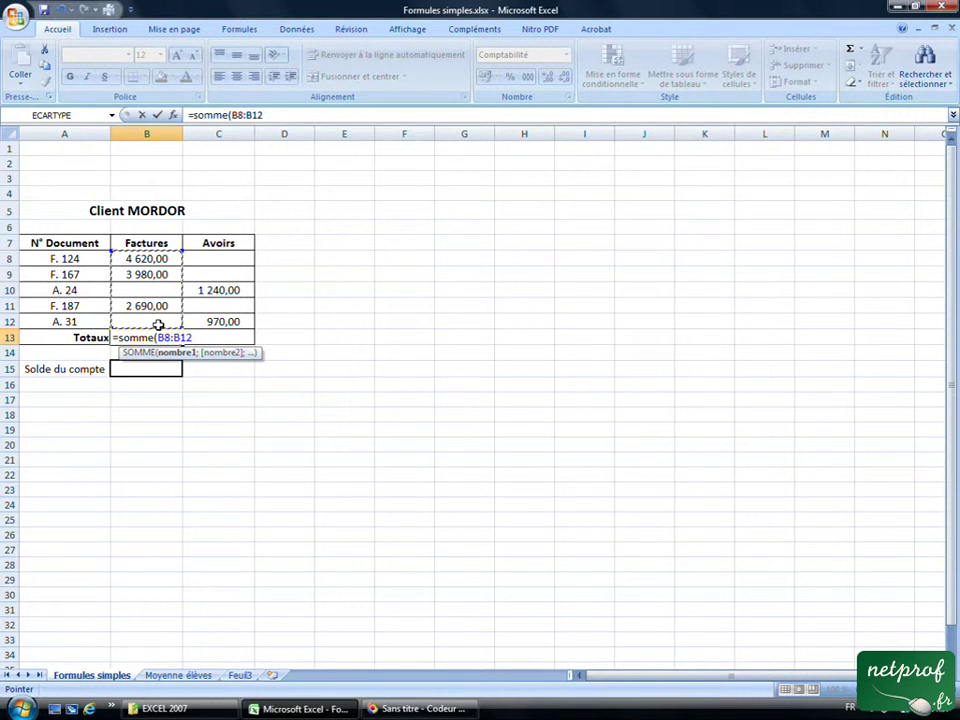
{"action": "type", "text": ")"}
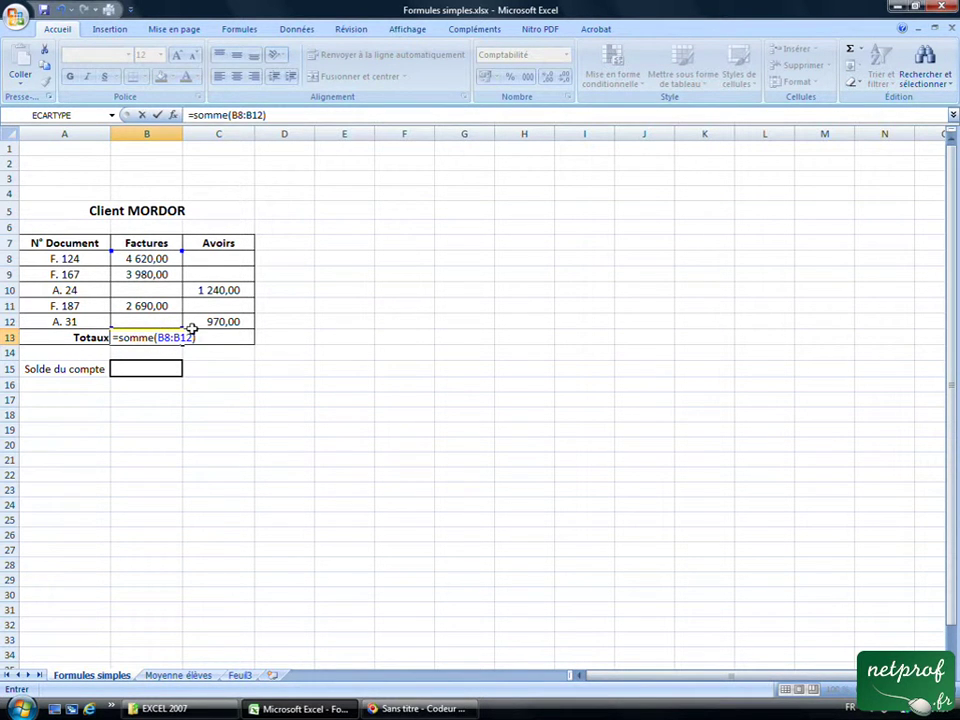
{"action": "key", "text": "Return"}
{"action": "left_click", "coordinate": [168, 337]}
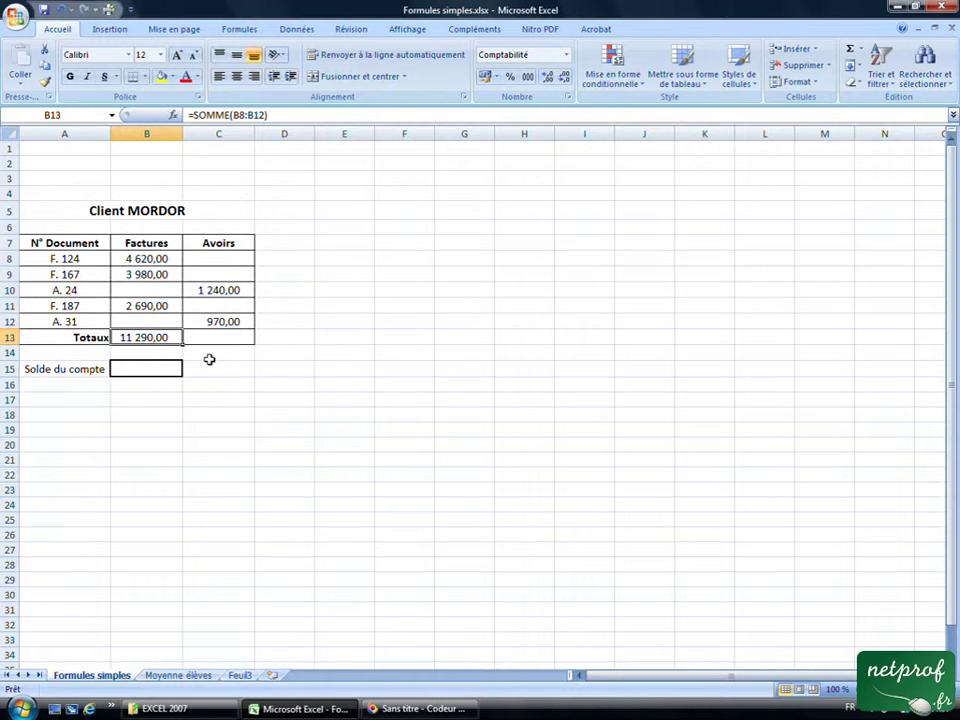
{"action": "key", "text": "Delete"}
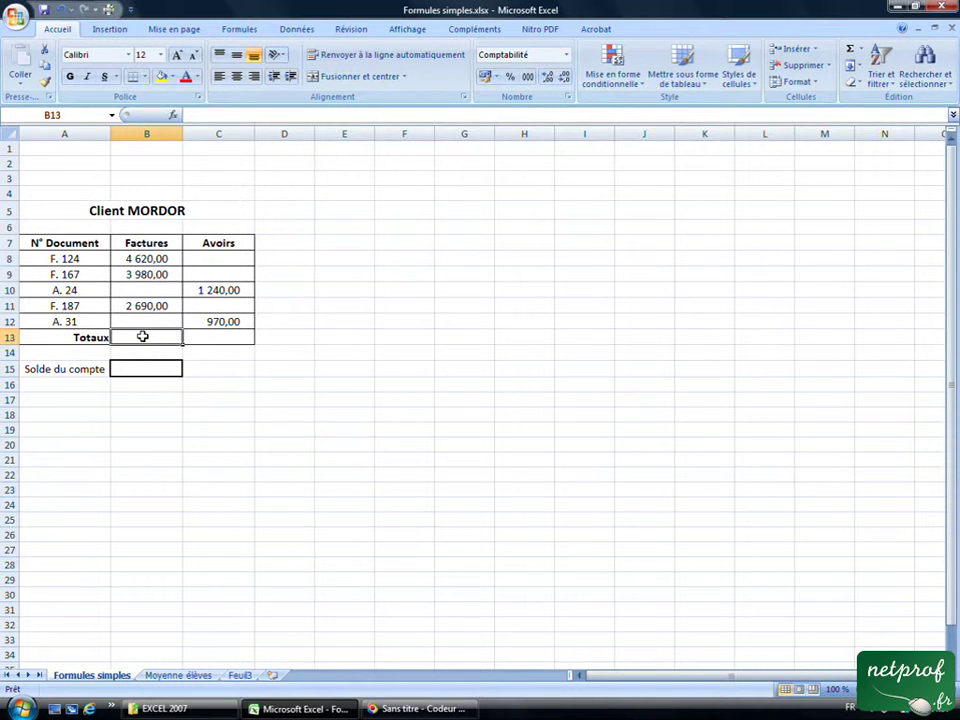
AutoSum B8:B12 into B13 as =SOMME(B8:B12), giving a Factures total of 11 290,00
{"action": "left_click", "coordinate": [241, 32]}
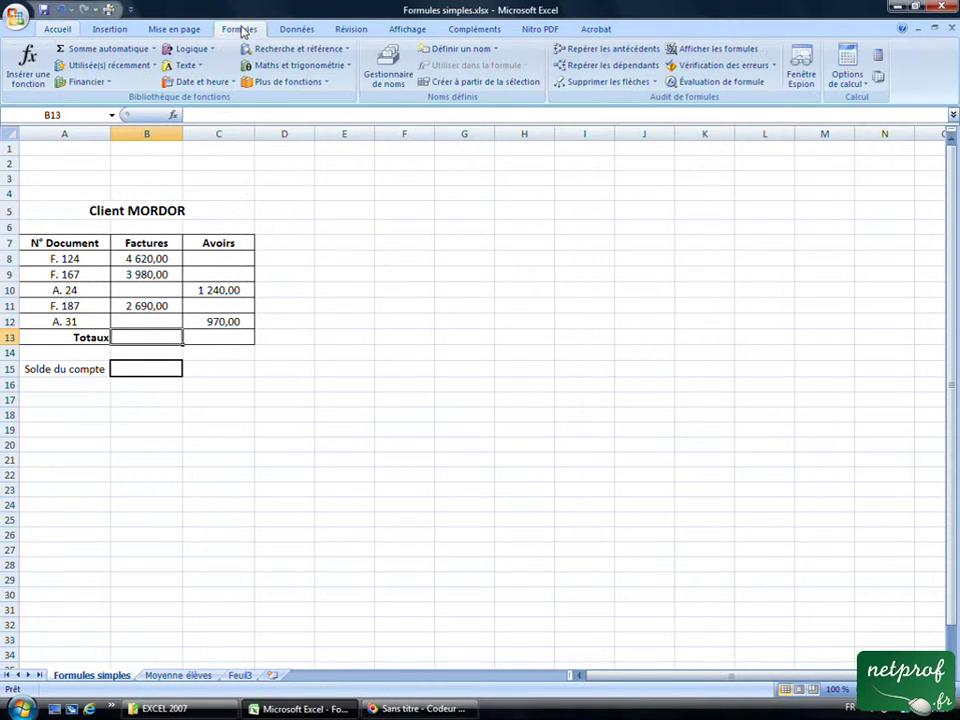
{"action": "left_click", "coordinate": [125, 50]}
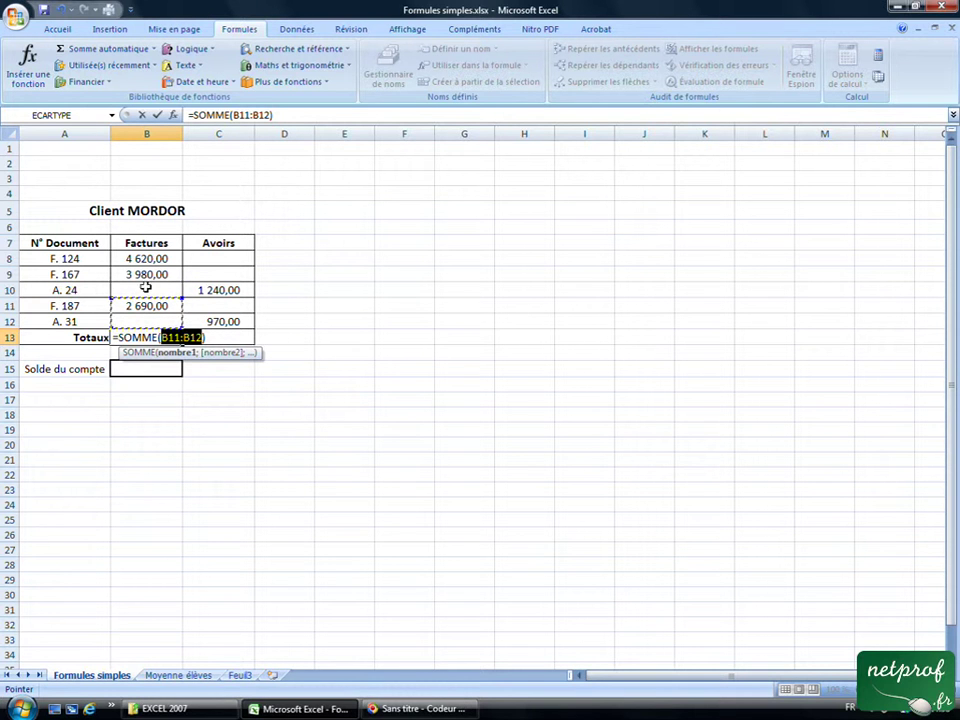
{"action": "left_click_drag", "start_coordinate": [160, 300], "coordinate": [163, 263]}
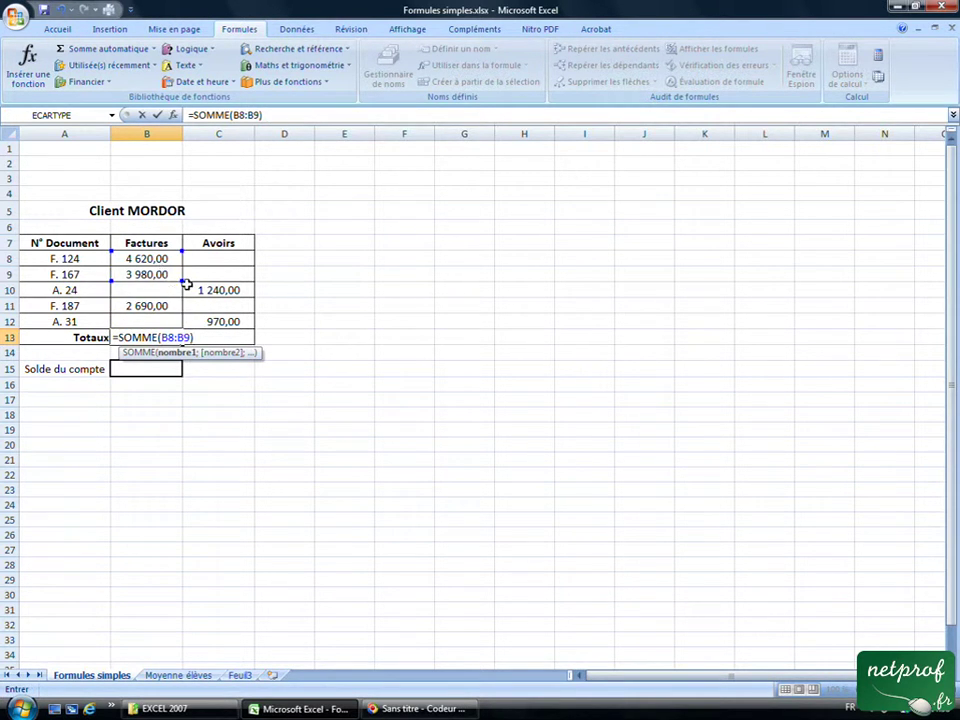
{"action": "left_click_drag", "start_coordinate": [181, 282], "coordinate": [178, 322]}
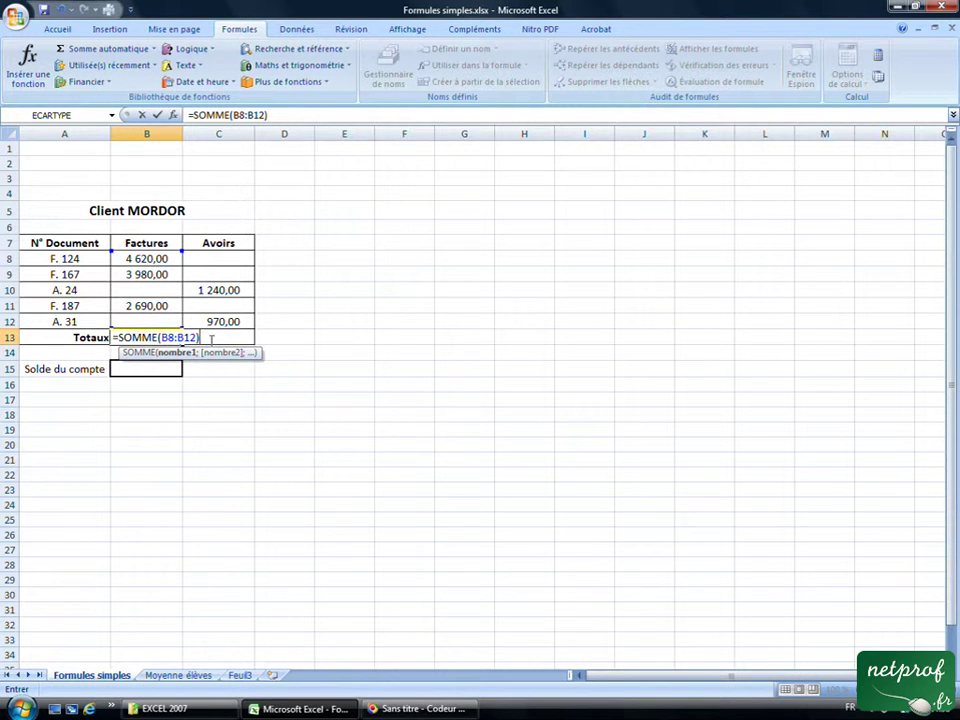
{"action": "key", "text": "Return"}
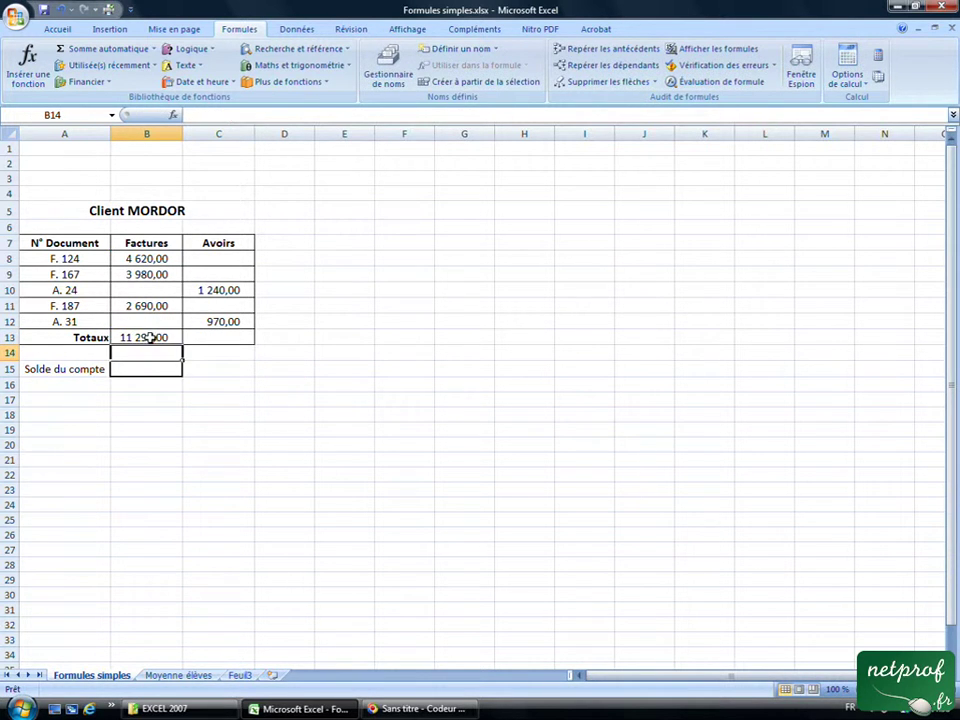
{"action": "left_click", "coordinate": [141, 337]}
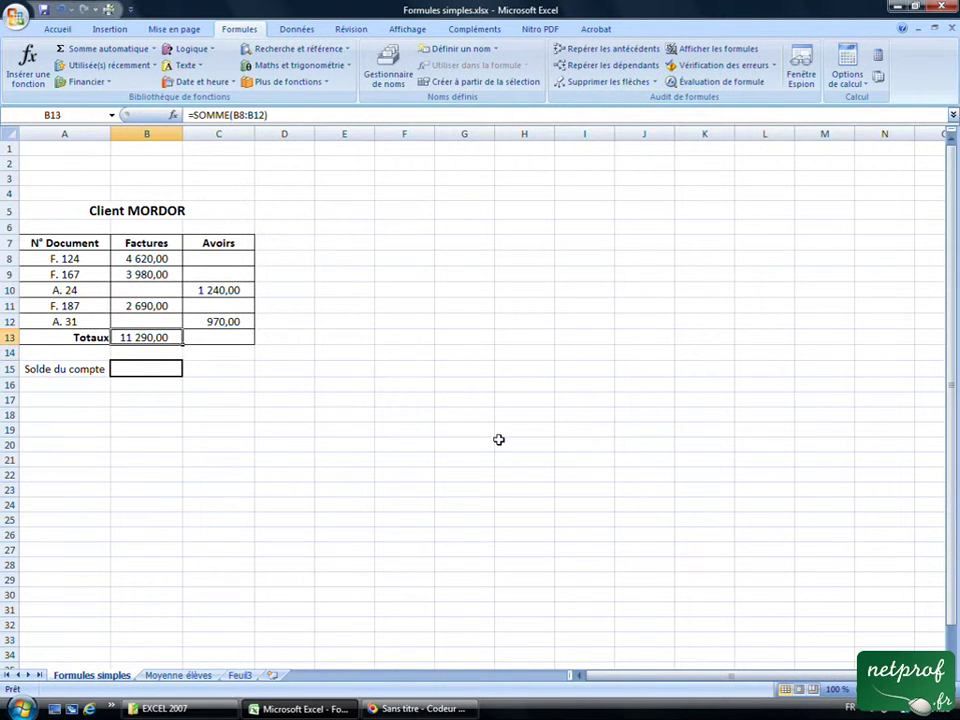
Fill B13's total formula into C13, giving =SOMME(C8:C12) with 2 210,00
{"action": "left_click", "coordinate": [196, 387]}
{"action": "left_click", "coordinate": [204, 337]}
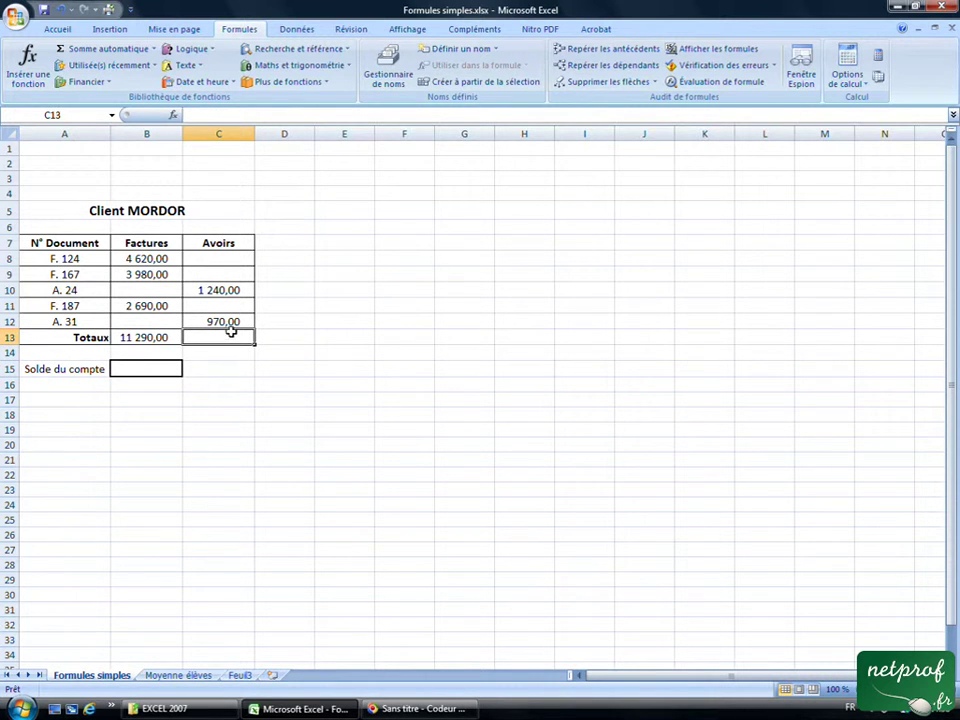
{"action": "left_click", "coordinate": [157, 340]}
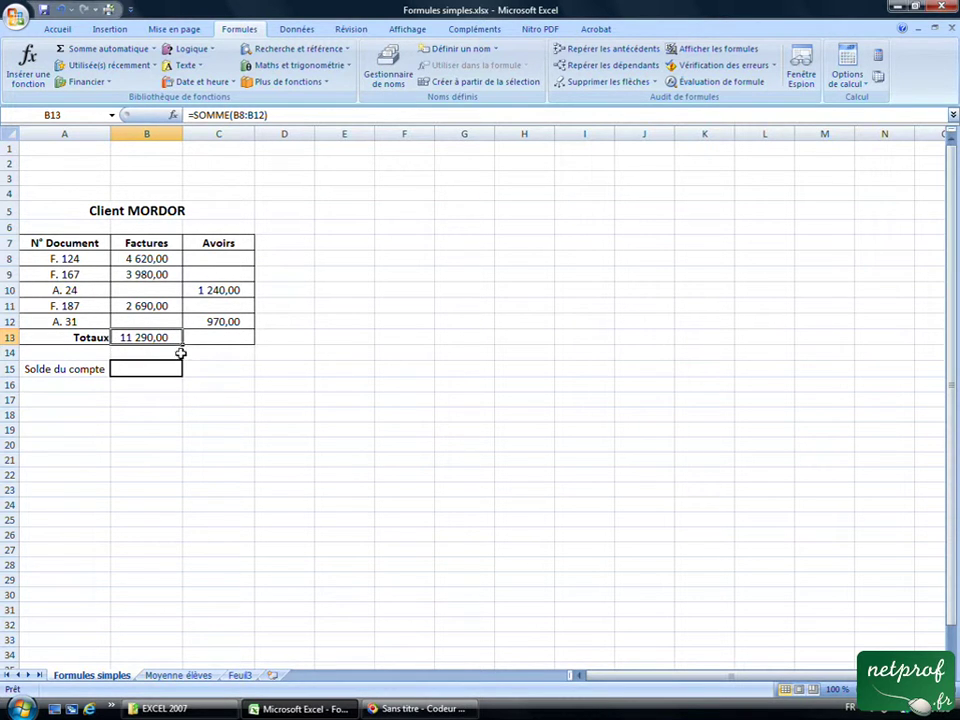
{"action": "left_click_drag", "start_coordinate": [183, 344], "coordinate": [237, 340]}
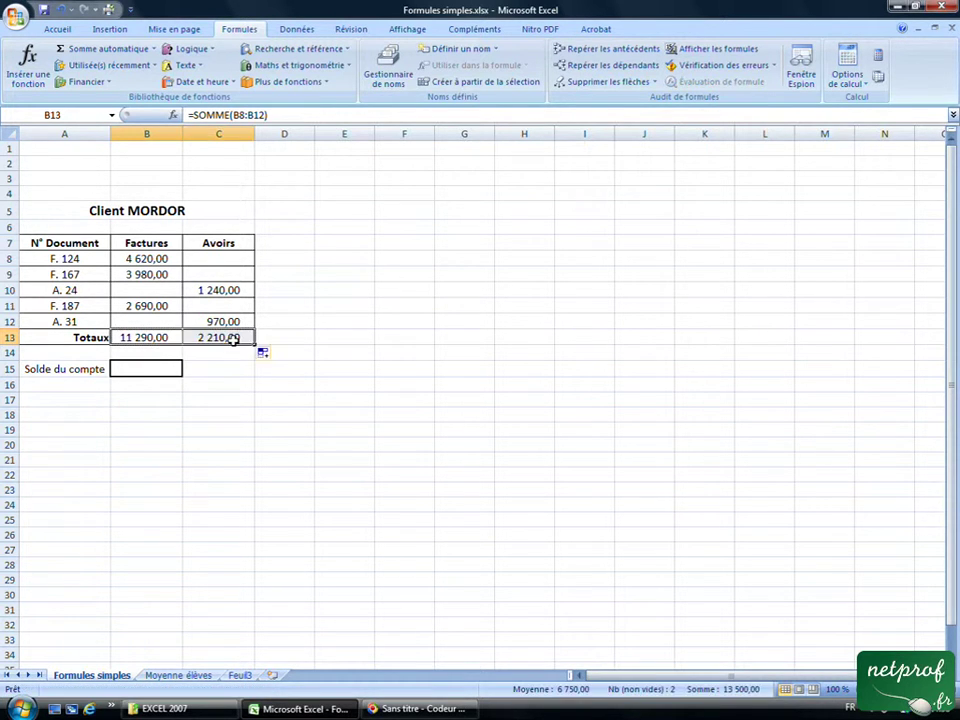
{"action": "left_click", "coordinate": [240, 380]}
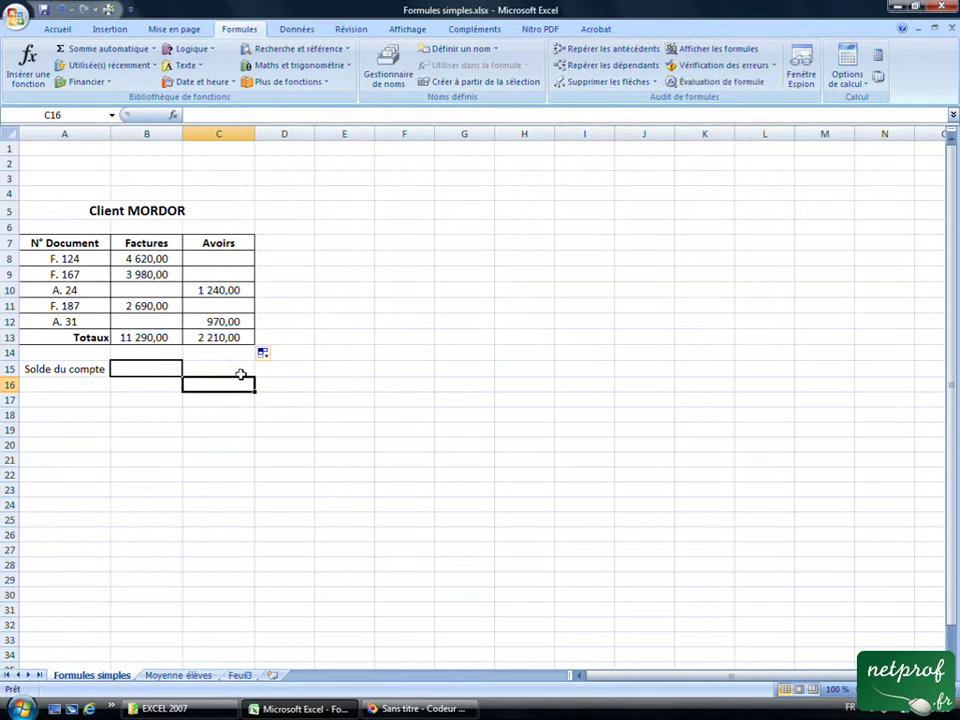
Check the SOMME ranges of the Factures and Avoirs totals without changing them
{"action": "left_click", "coordinate": [232, 340]}
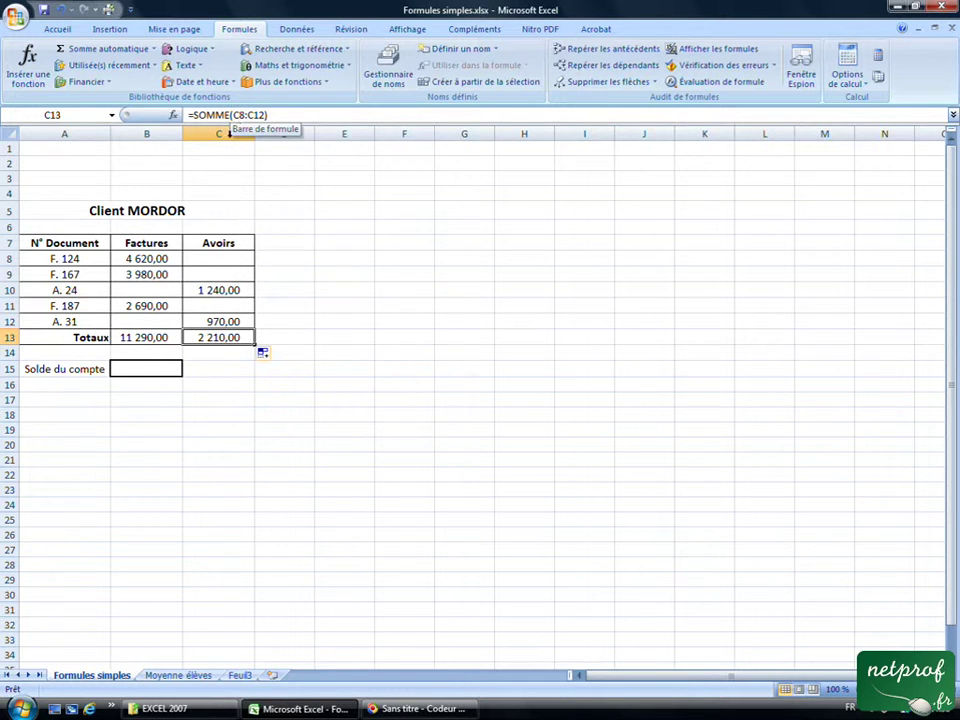
{"action": "left_click", "coordinate": [150, 338]}
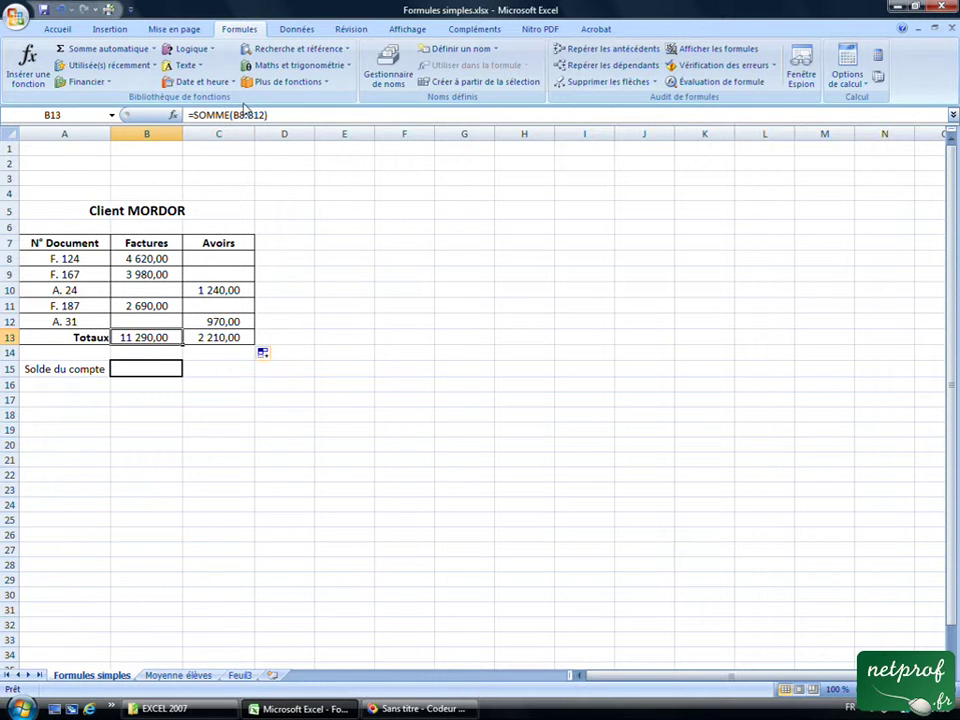
{"action": "left_click", "coordinate": [236, 115]}
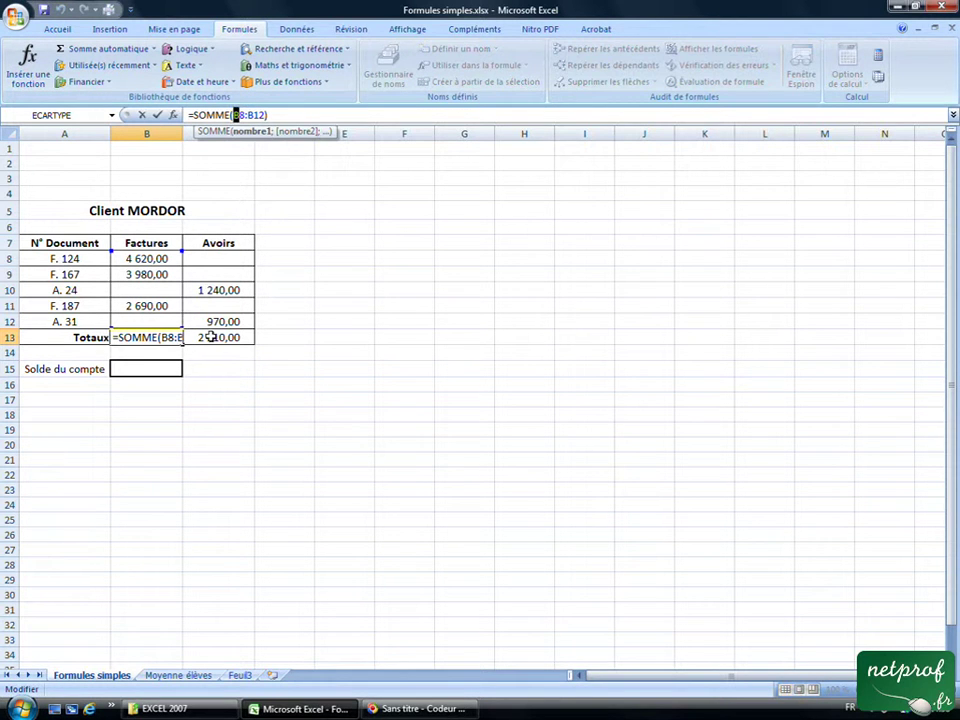
{"action": "key", "text": "ctrl+Return"}
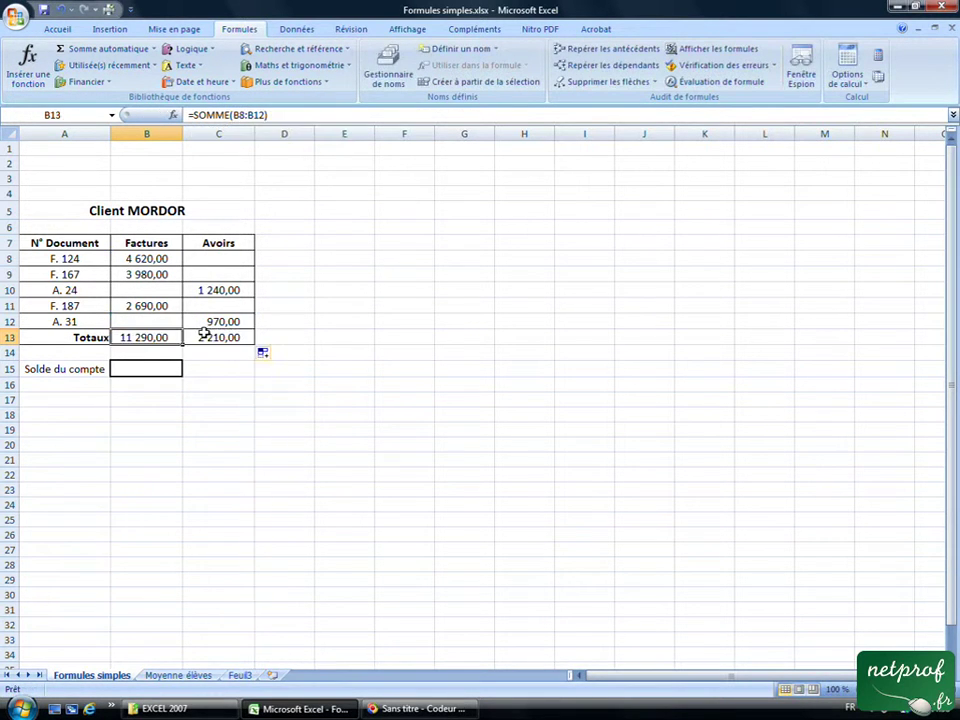
{"action": "left_click", "coordinate": [208, 337]}
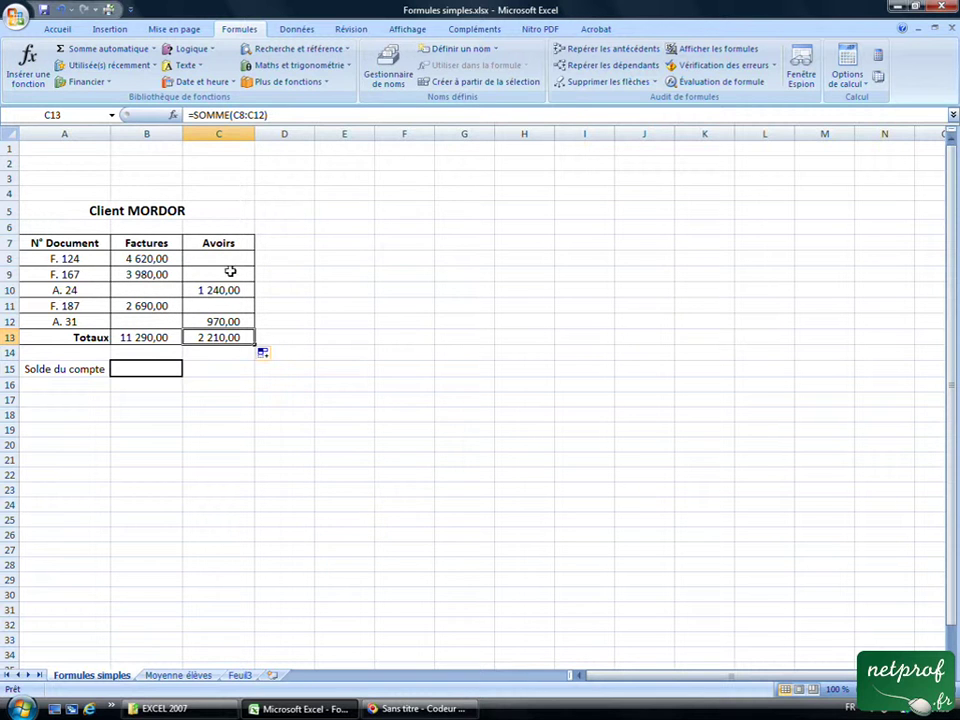
{"action": "left_click", "coordinate": [191, 115]}
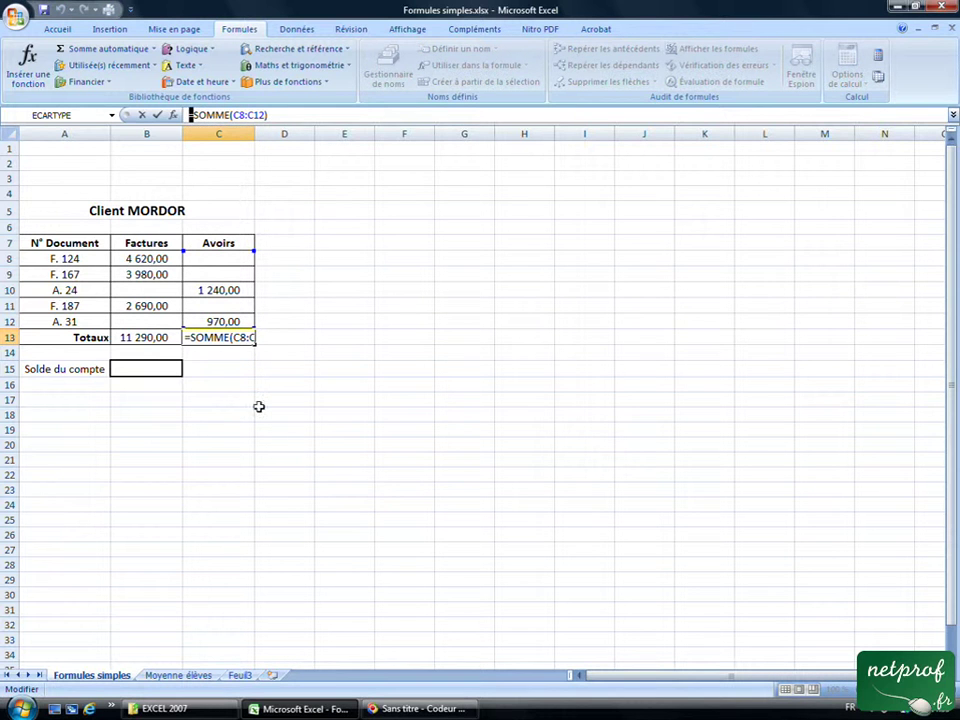
{"action": "key", "text": "Escape"}
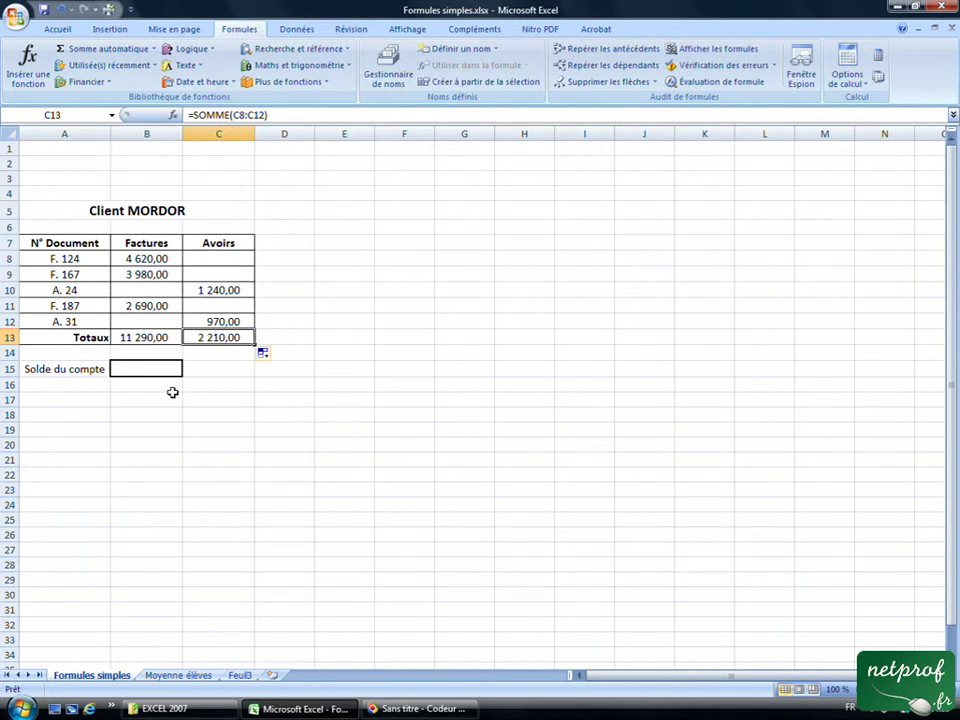
{"action": "left_click", "coordinate": [156, 372]}
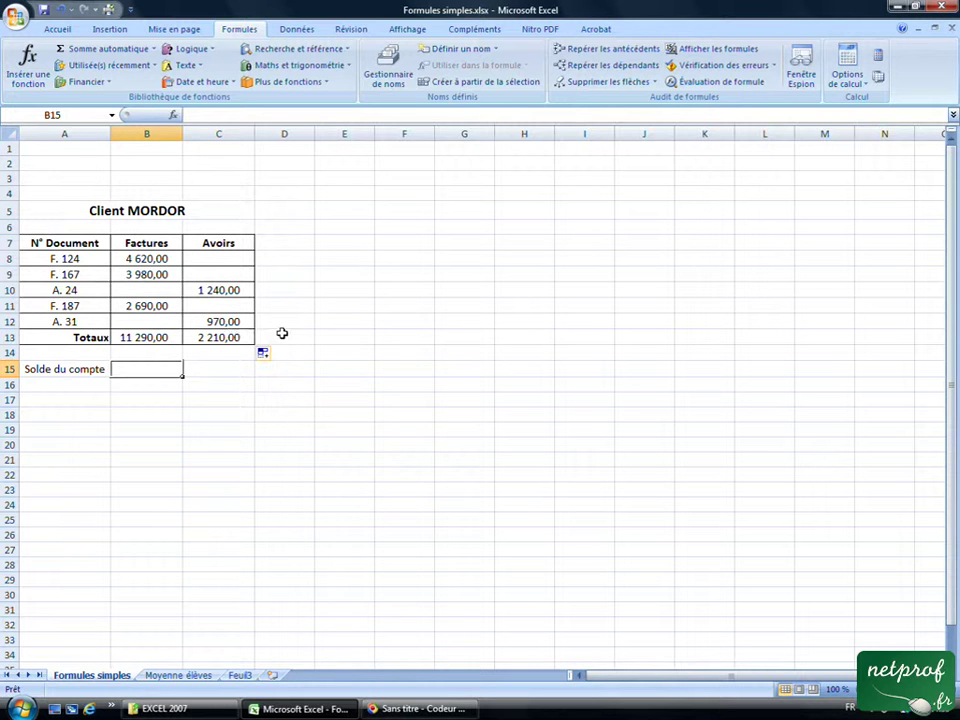
Enter =B13-C13 in B15 for an account balance of 9 080,00
{"action": "type", "text": "="}
{"action": "left_click", "coordinate": [159, 341]}
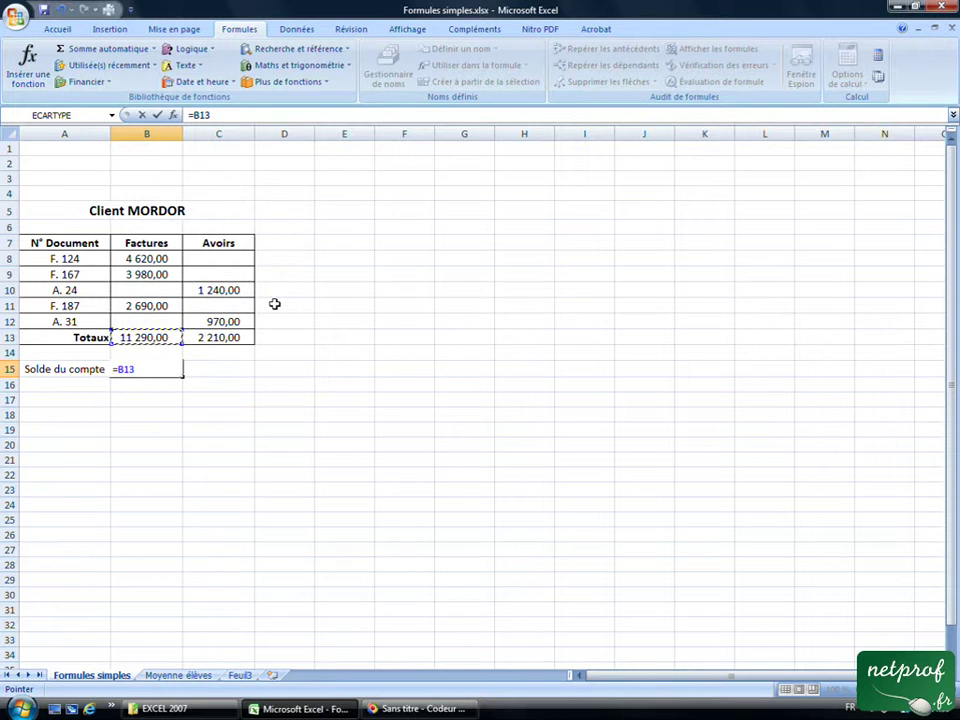
{"action": "type", "text": "-"}
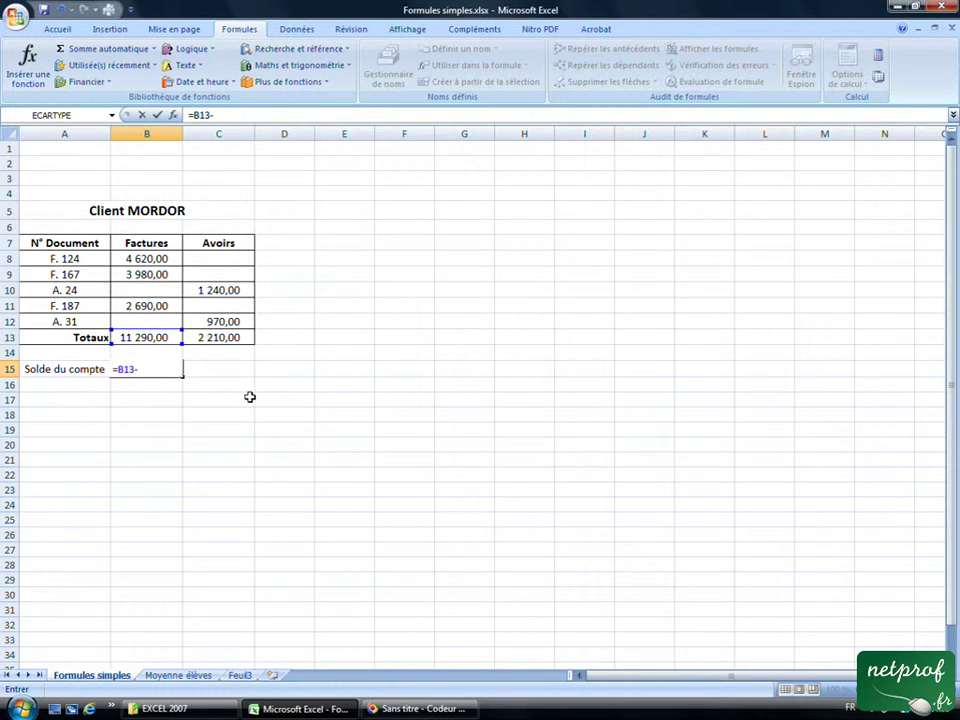
{"action": "left_click", "coordinate": [250, 338]}
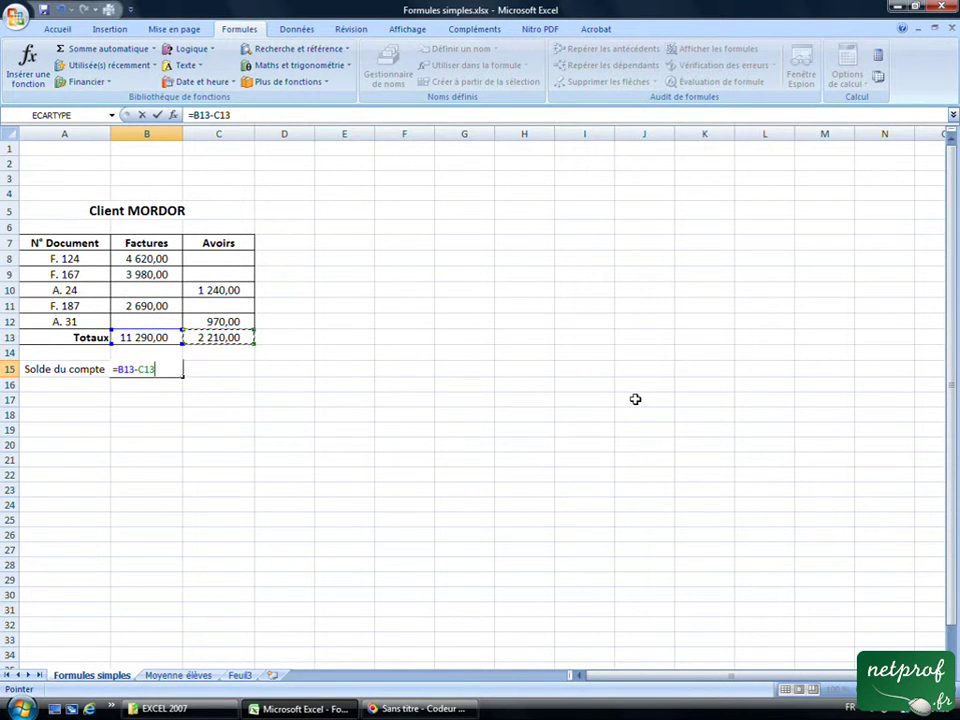
{"action": "key", "text": "Return"}
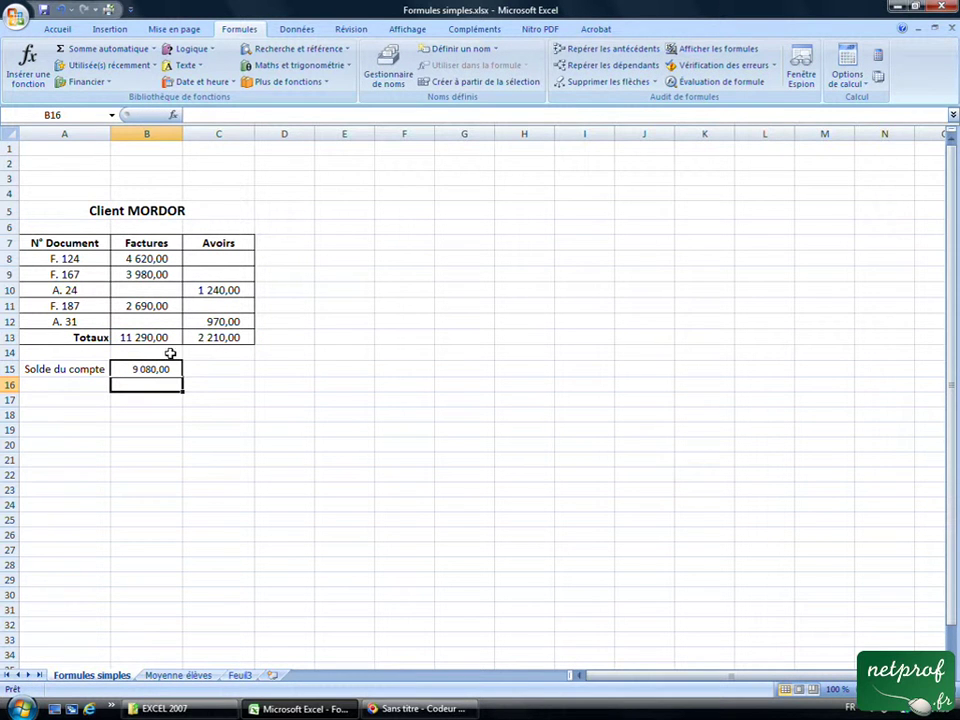
Switch to the Moyenne élèves sheet
{"action": "left_click", "coordinate": [156, 399]}
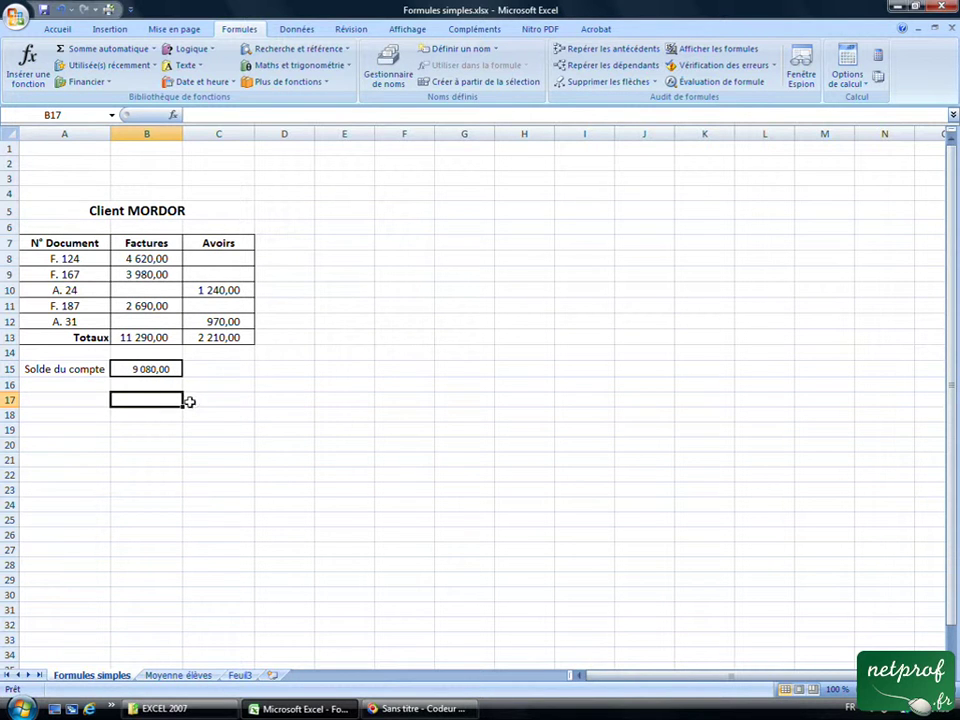
{"action": "left_click", "coordinate": [196, 397]}
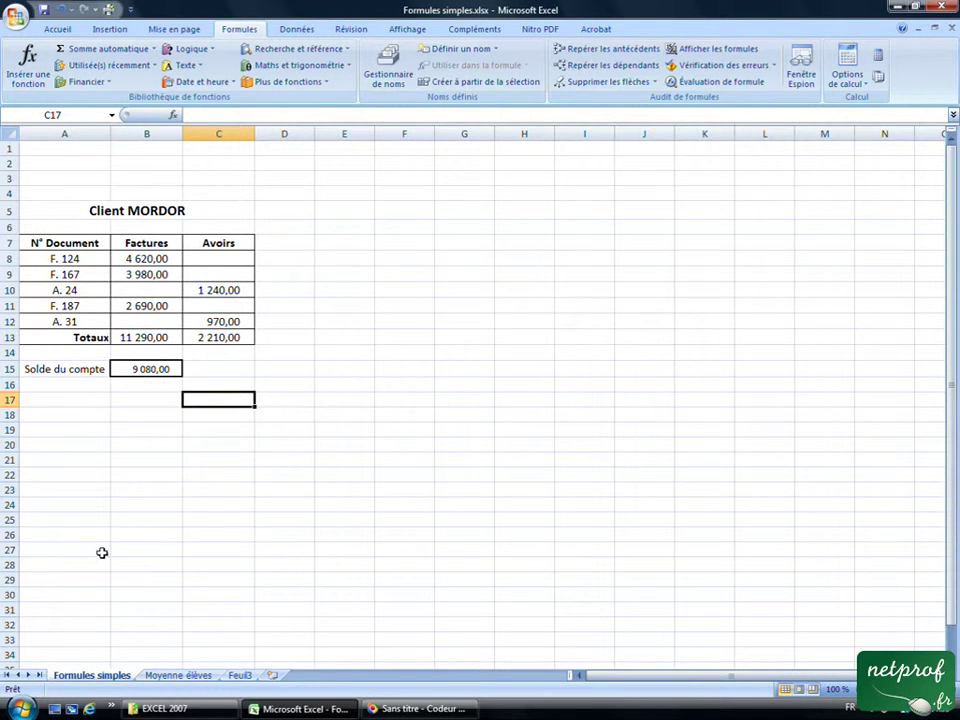
{"action": "left_click", "coordinate": [190, 676]}
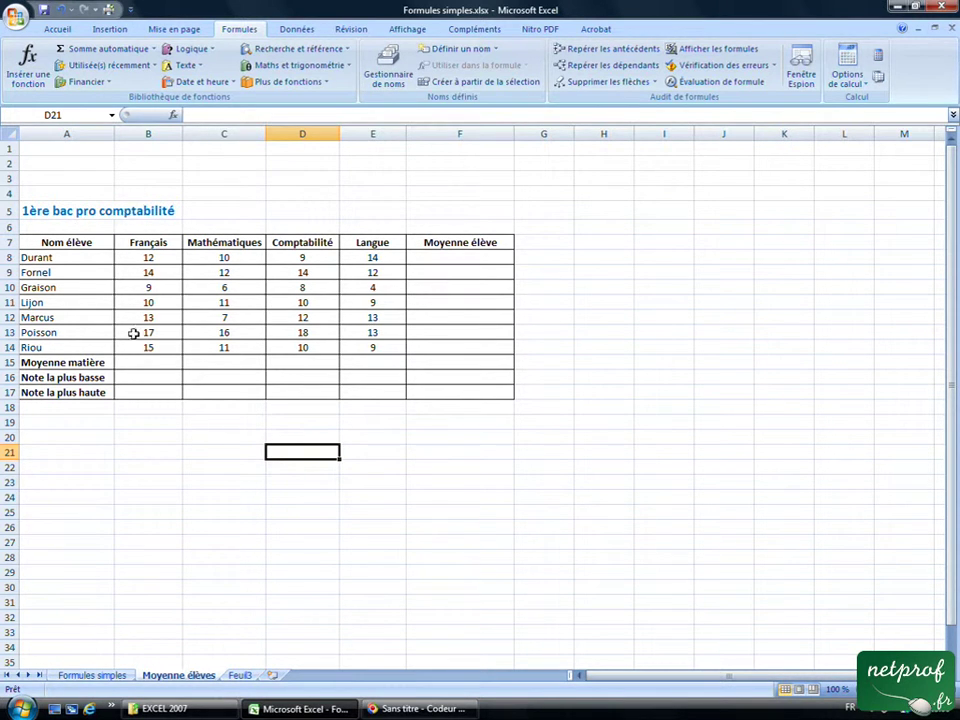
Merge and centre the '1ère bac pro comptabilité' title across A5:F5
{"action": "left_click", "coordinate": [91, 377]}
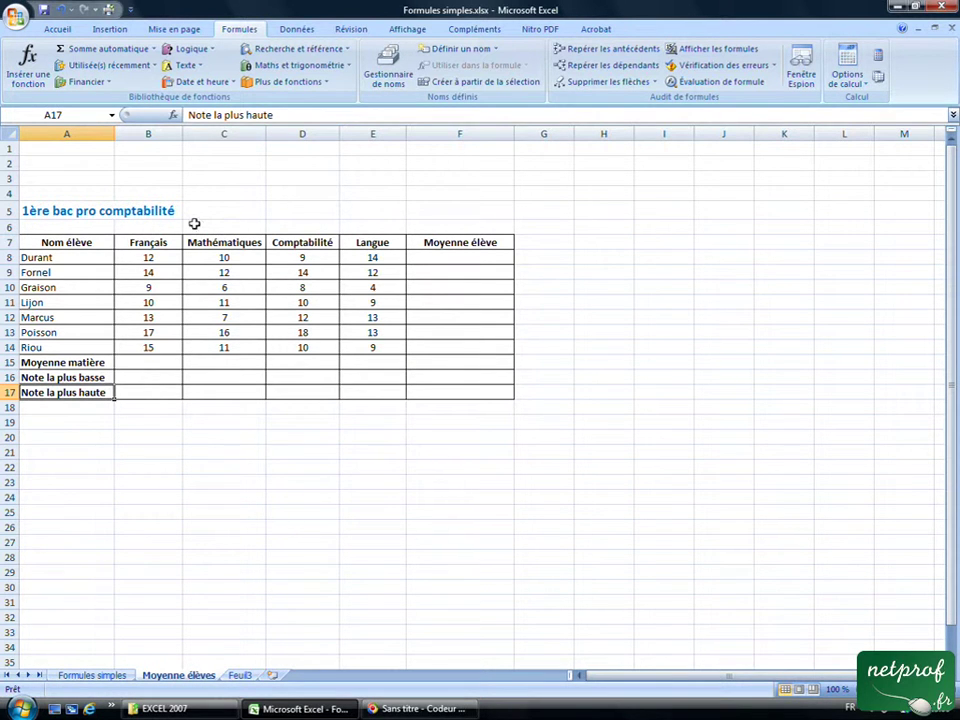
{"action": "left_click_drag", "start_coordinate": [215, 452], "coordinate": [220, 437]}
{"action": "left_click", "coordinate": [42, 211]}
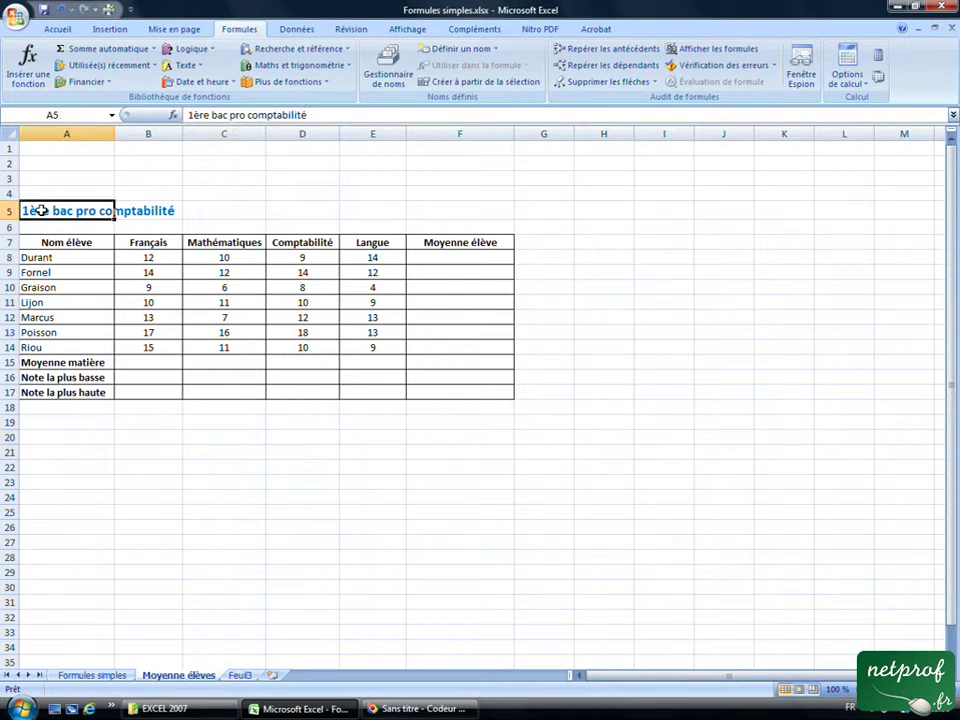
{"action": "left_click_drag", "start_coordinate": [42, 211], "coordinate": [467, 212]}
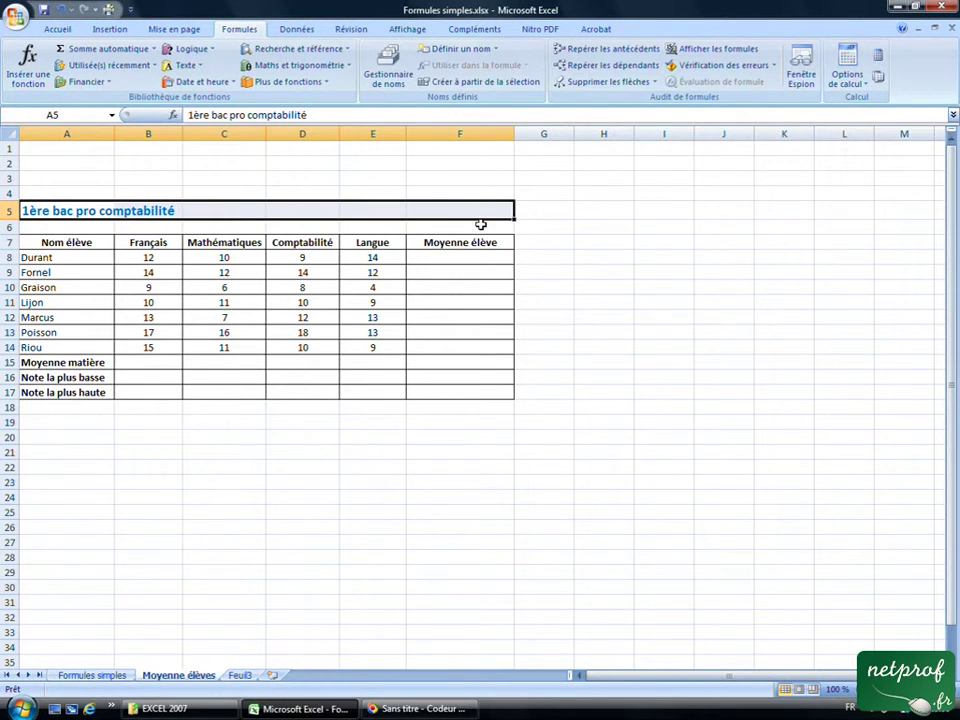
{"action": "left_click", "coordinate": [57, 29]}
{"action": "left_click", "coordinate": [322, 77]}
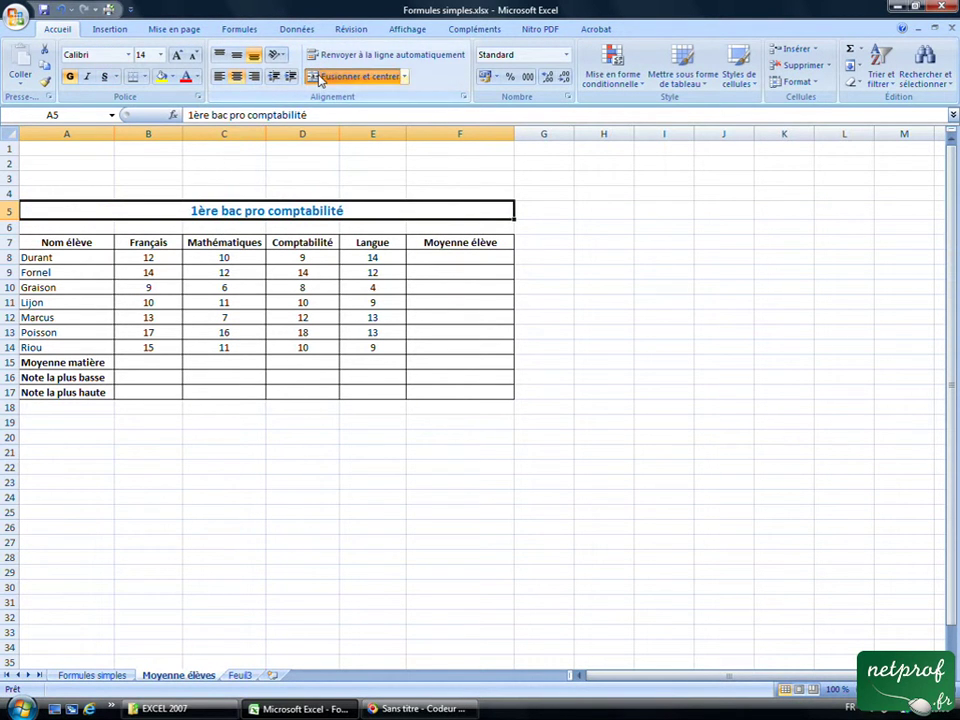
{"action": "left_click", "coordinate": [252, 462]}
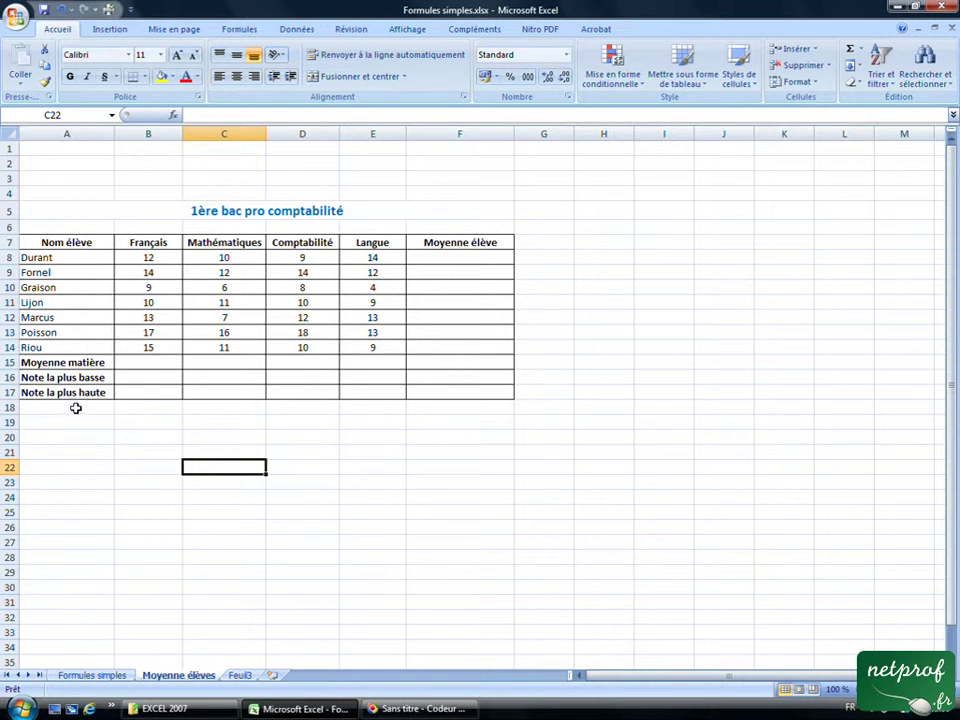
Enter =somme(B8:B14)/7 in B15, giving a Français average of 12,85714286
{"action": "left_click", "coordinate": [160, 362]}
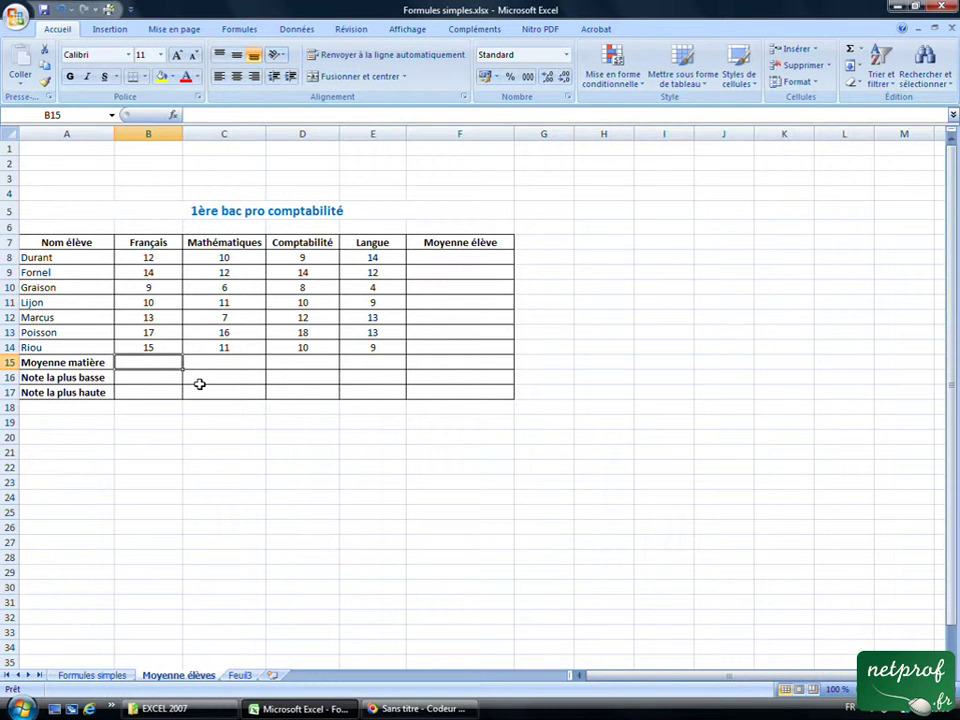
{"action": "type", "text": "="}
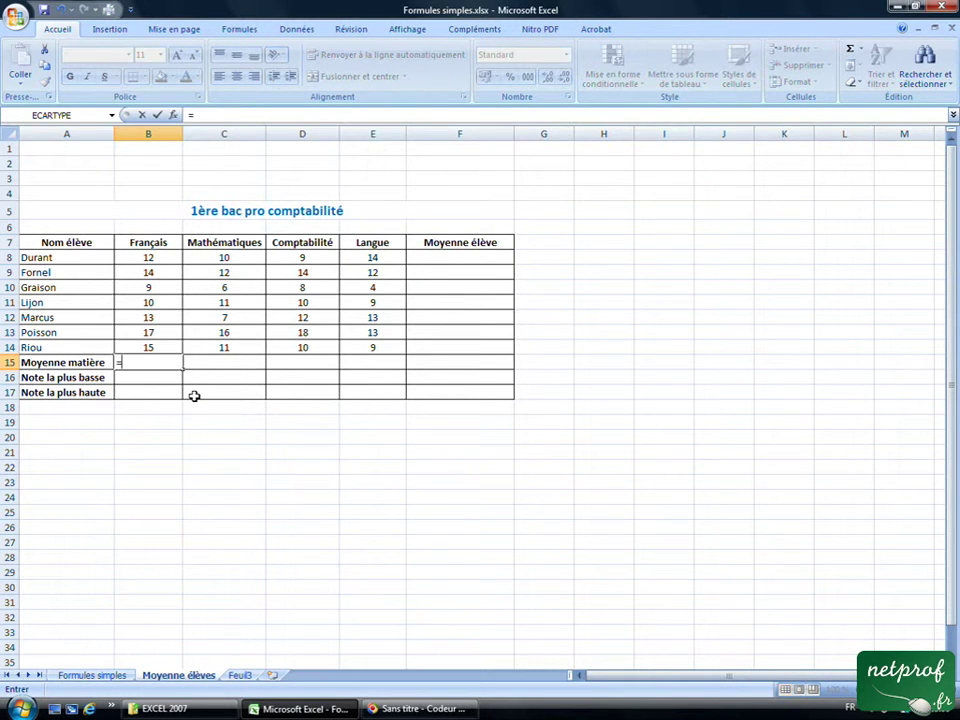
{"action": "type", "text": "somm"}
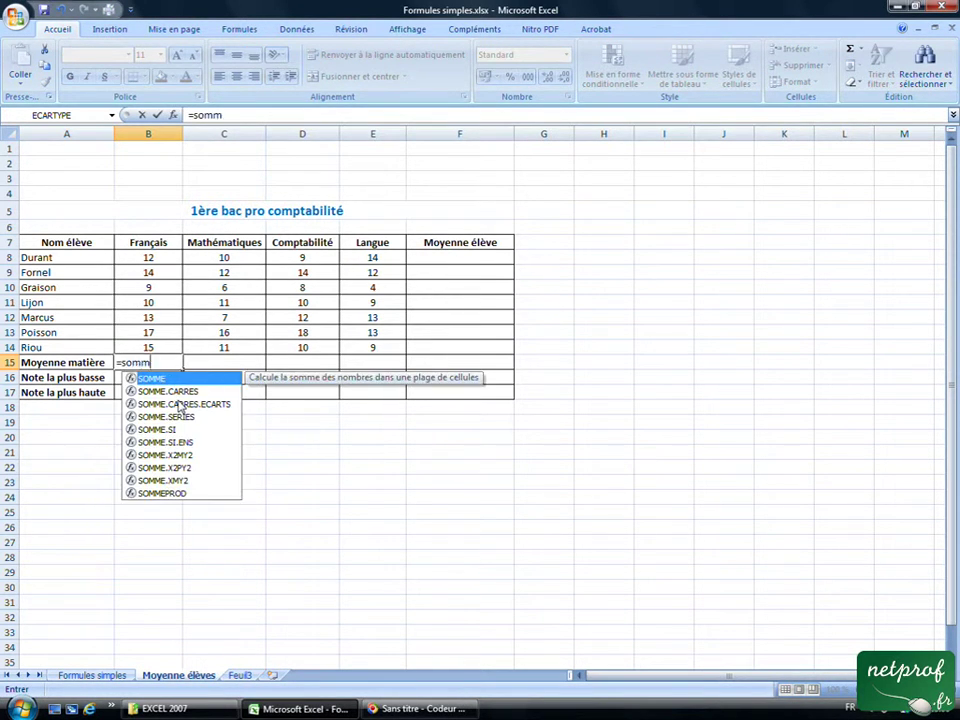
{"action": "type", "text": "e("}
{"action": "left_click_drag", "start_coordinate": [157, 260], "coordinate": [155, 342]}
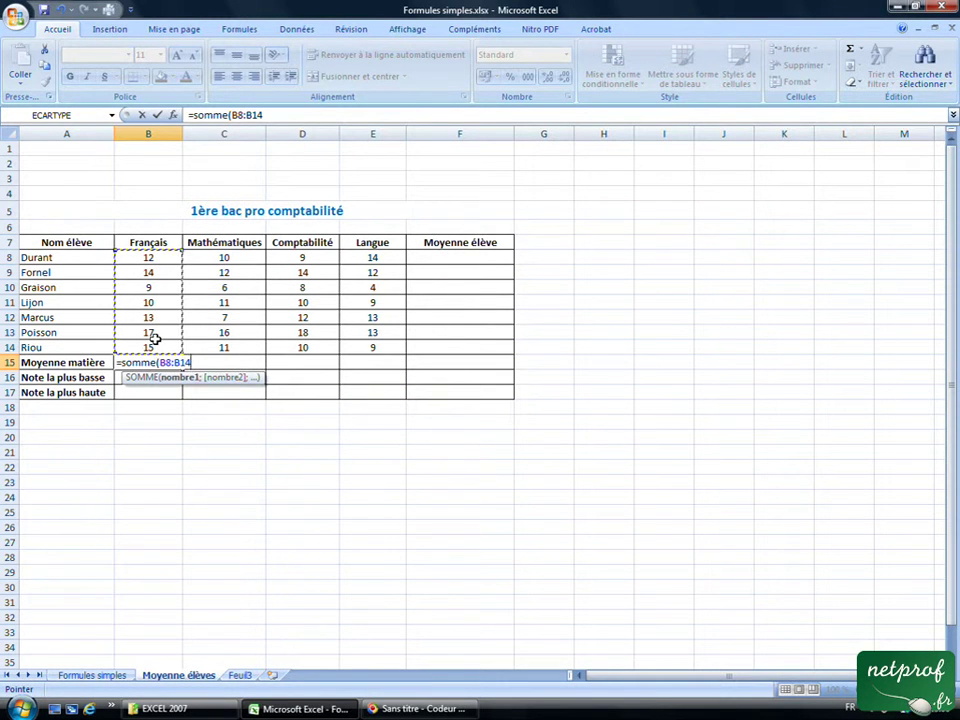
{"action": "type", "text": ")7"}
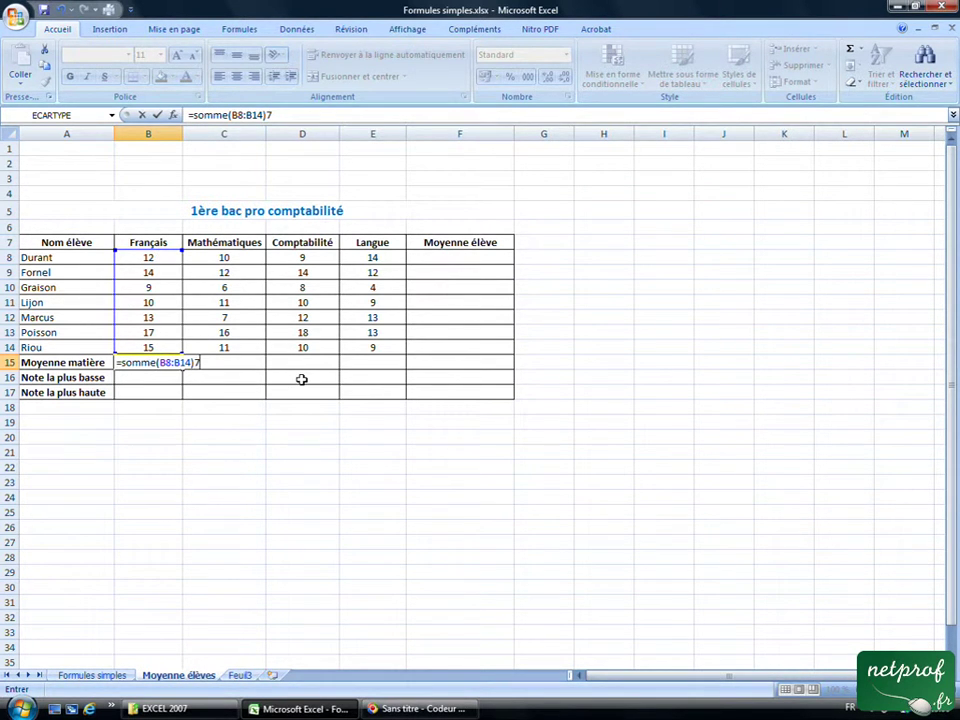
{"action": "key", "text": "Return"}
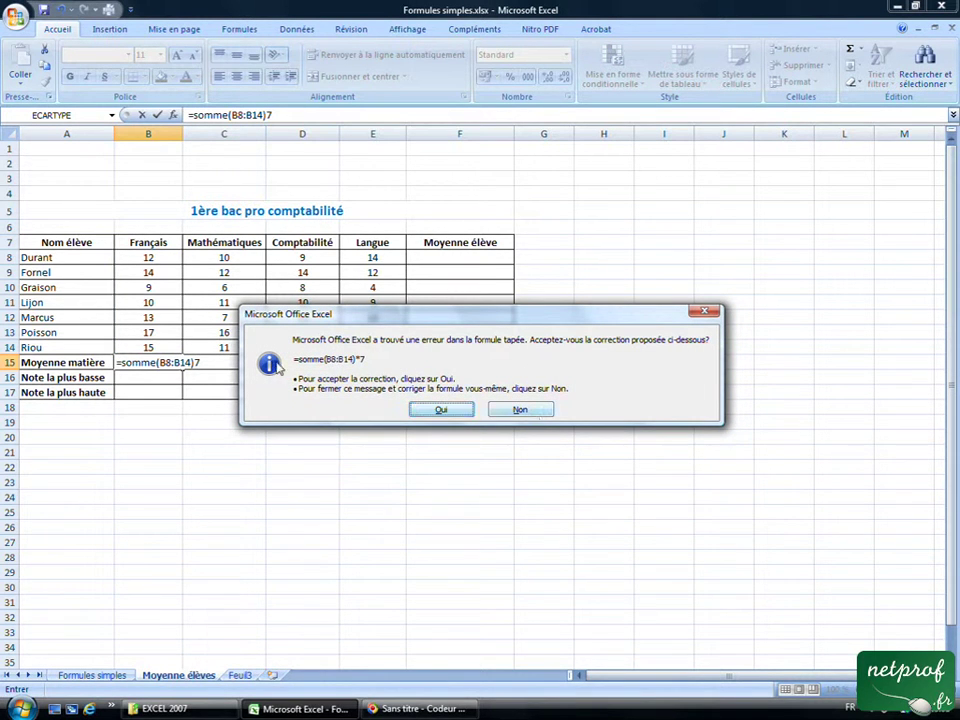
{"action": "left_click", "coordinate": [514, 410]}
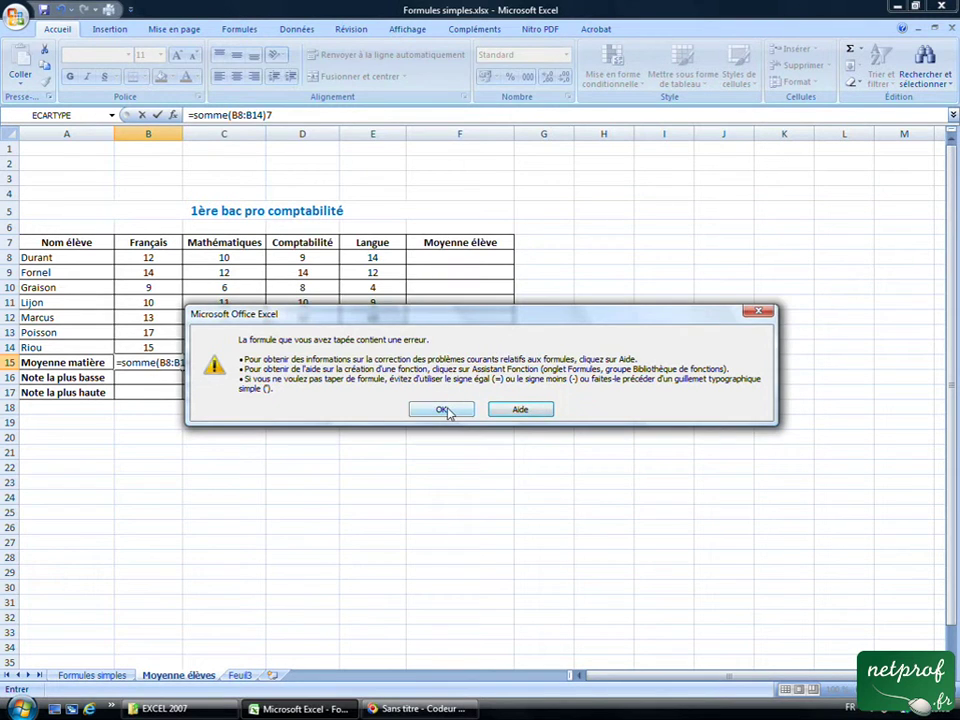
{"action": "key", "text": "Tab"}
{"action": "key", "text": "Return"}
{"action": "left_click", "coordinate": [526, 74]}
{"action": "left_click", "coordinate": [445, 409]}
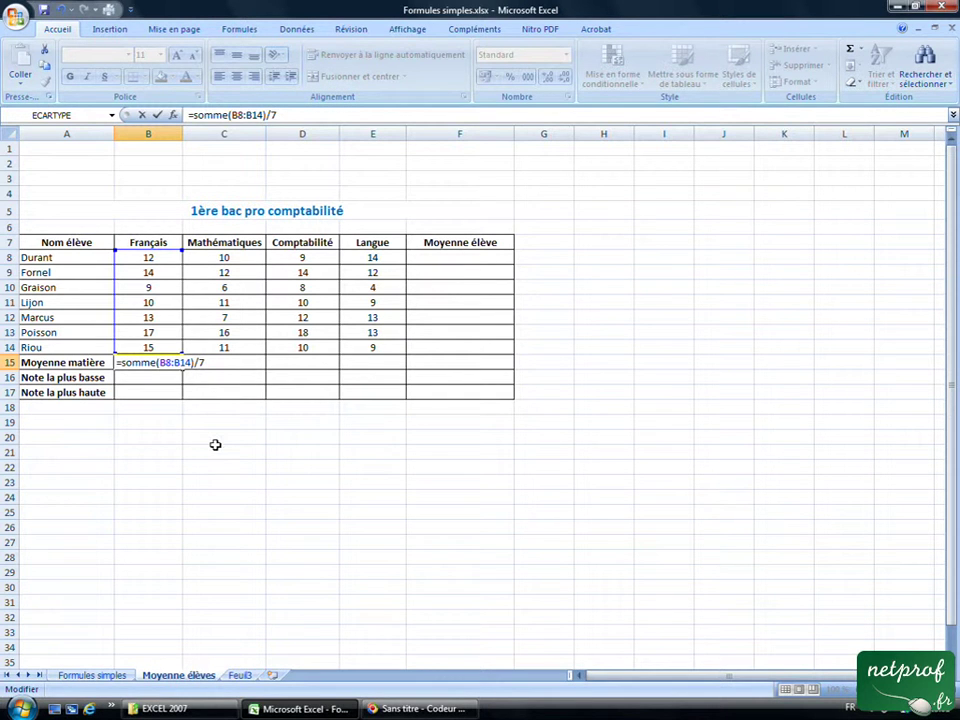
{"action": "key", "text": "Return"}
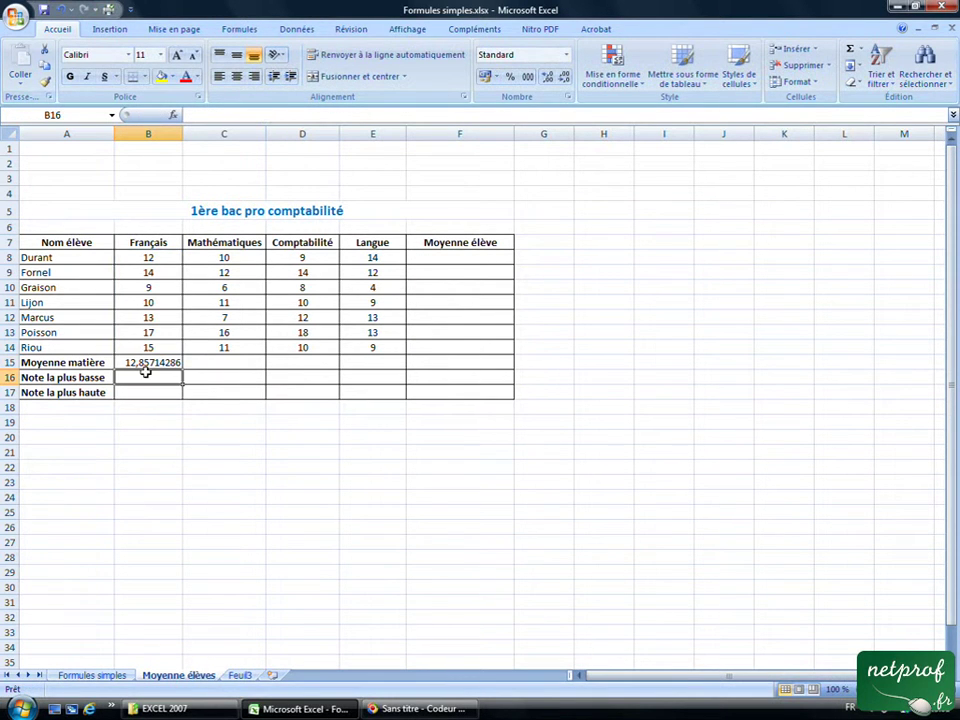
Replace the Français average in B15 with =MOYENNE(B8:B14)
{"action": "left_click", "coordinate": [140, 362]}
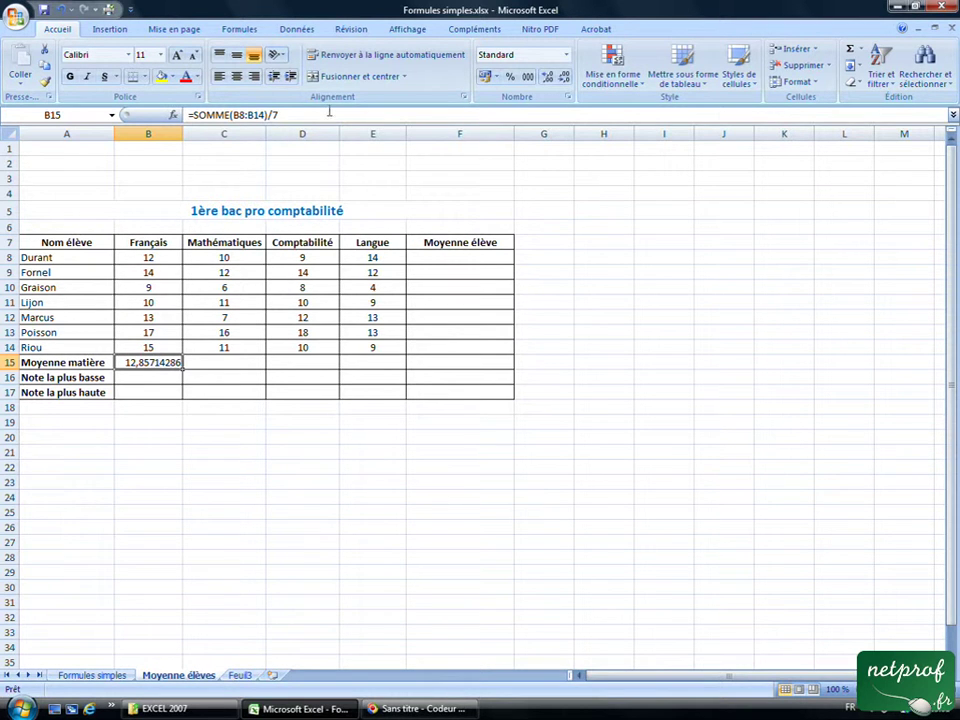
{"action": "left_click_drag", "start_coordinate": [280, 115], "coordinate": [170, 118]}
{"action": "key", "text": "Escape"}
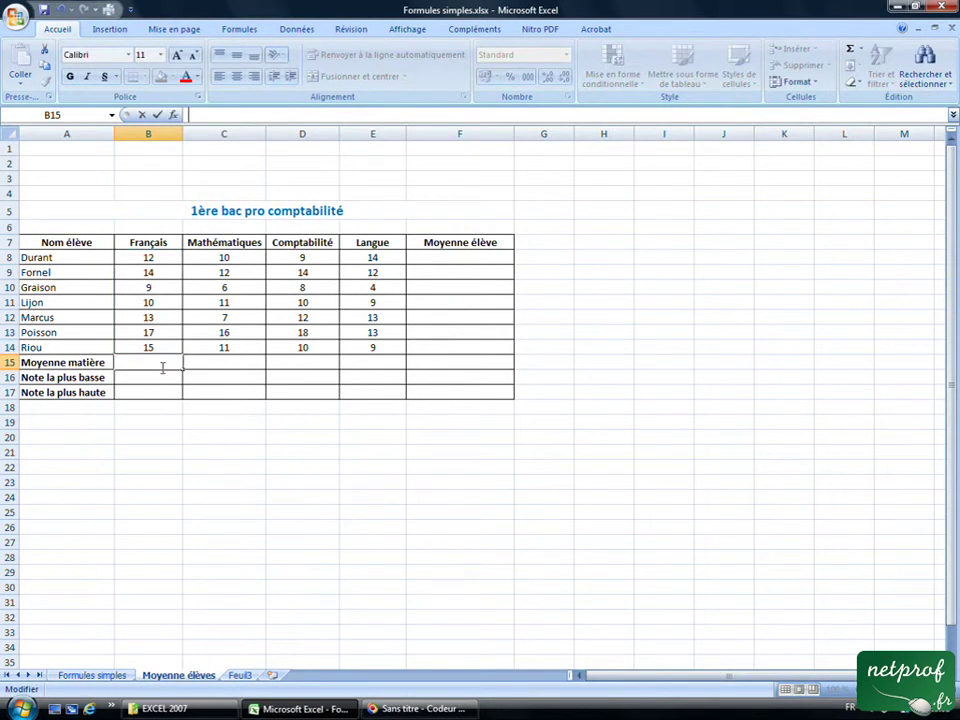
{"action": "left_click", "coordinate": [223, 482]}
{"action": "left_click", "coordinate": [152, 362]}
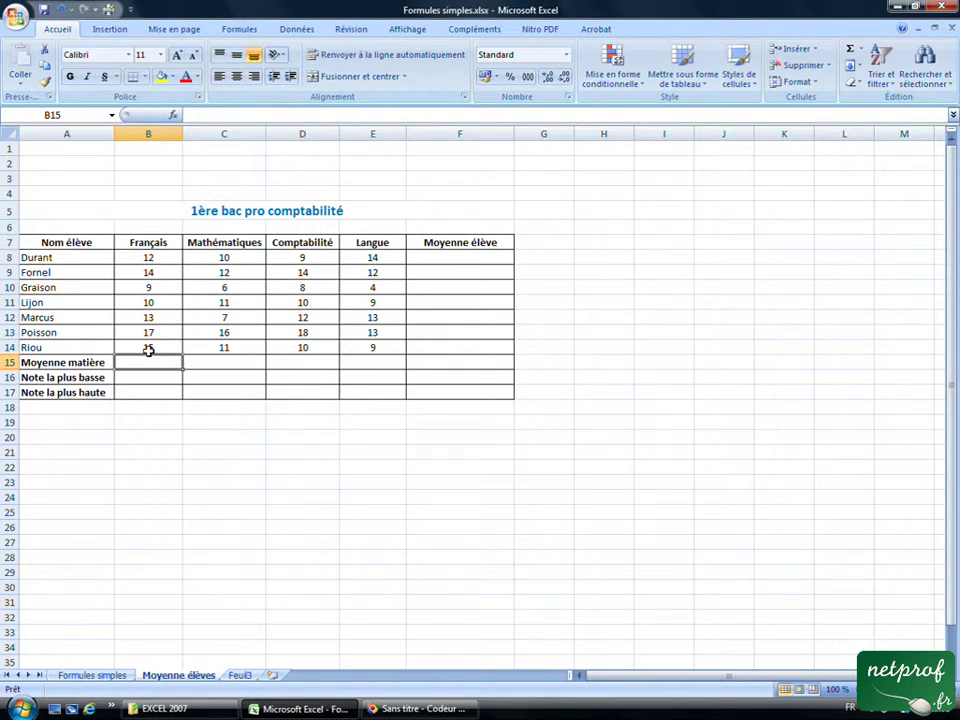
{"action": "type", "text": "="}
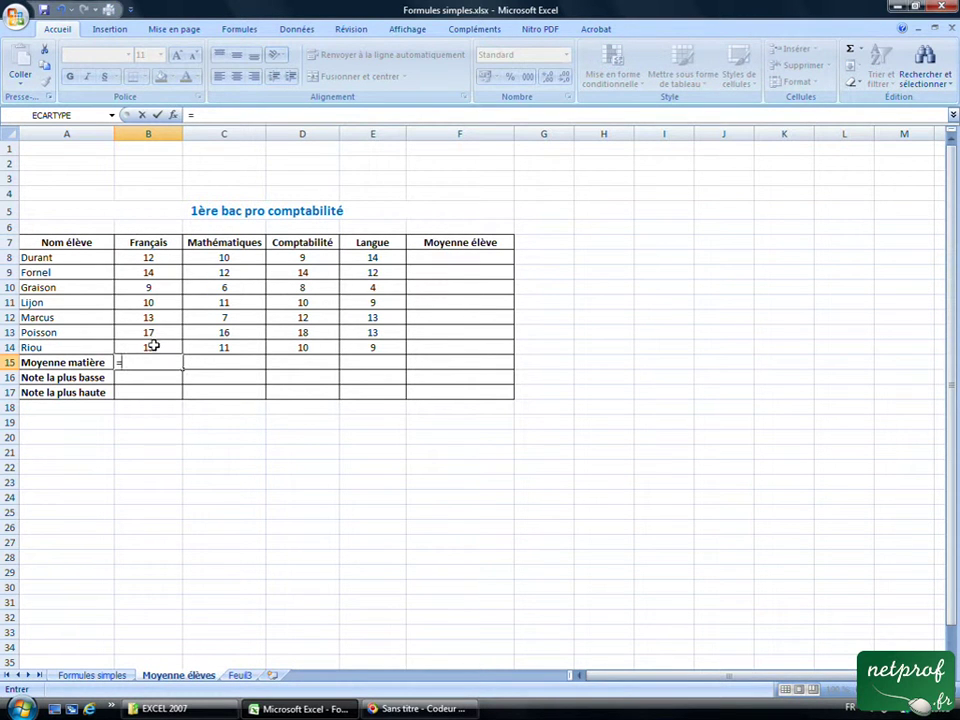
{"action": "type", "text": "moyenne"}
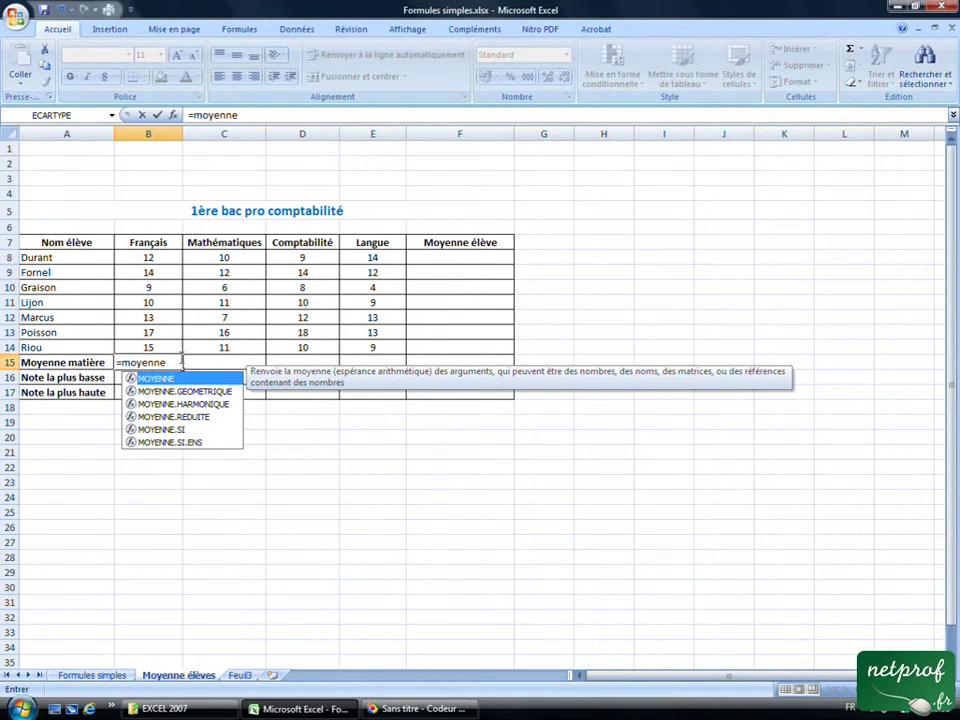
{"action": "type", "text": "("}
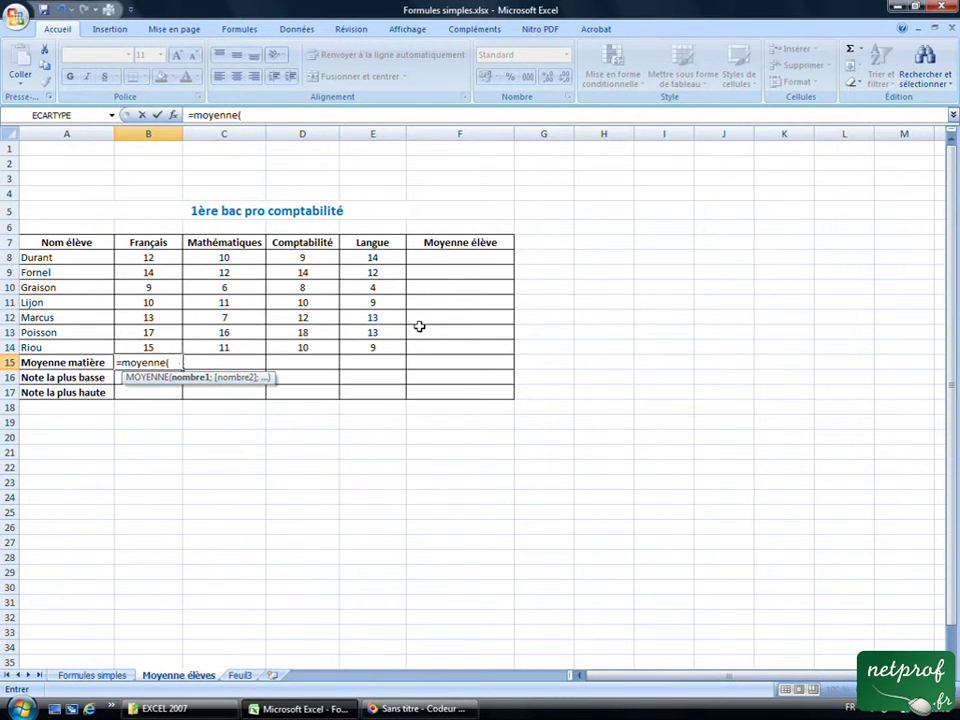
{"action": "mouse_move", "coordinate": [148, 257]}
{"action": "left_mouse_down"}
{"action": "mouse_move", "coordinate": [157, 277]}
{"action": "mouse_move", "coordinate": [254, 337]}
{"action": "left_mouse_up"}
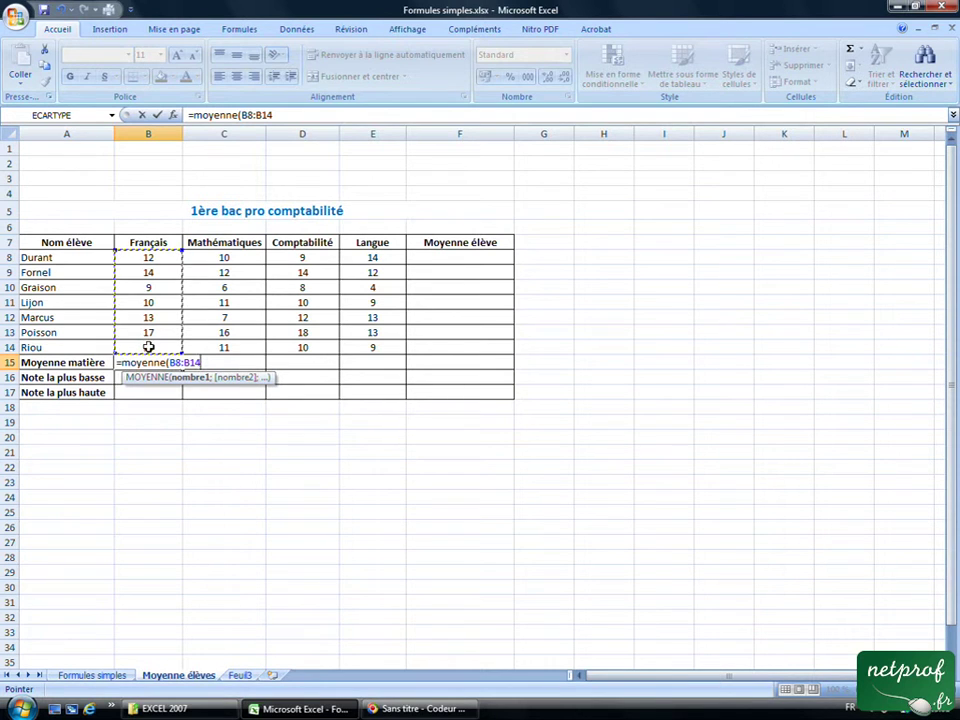
{"action": "type", "text": ")"}
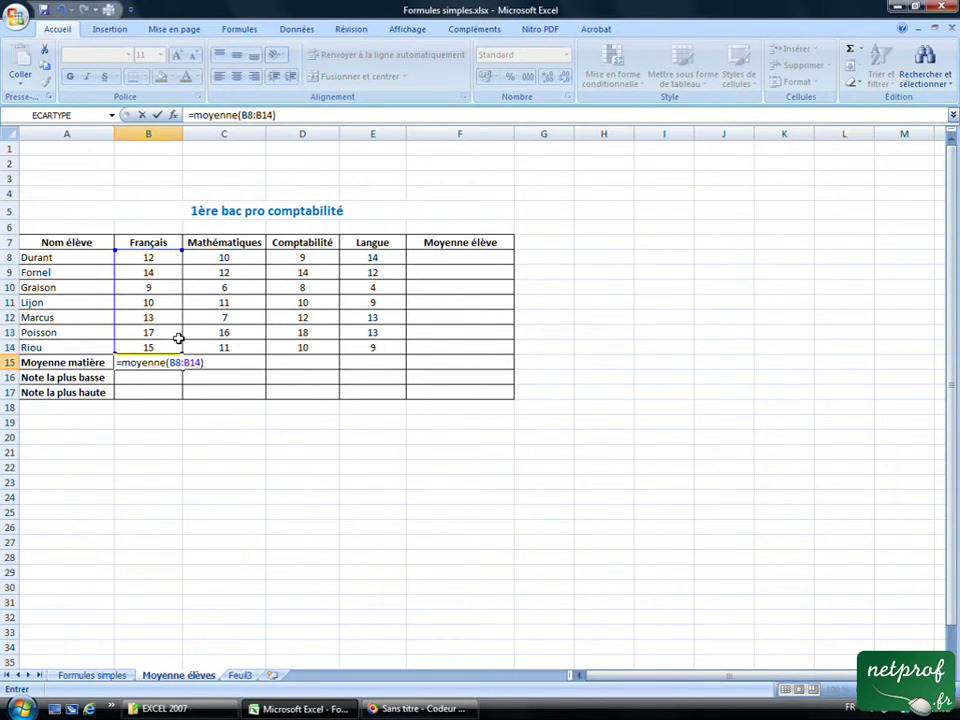
{"action": "key", "text": "Return"}
Fill the MOYENNE formula across to E15, giving 10,42857143, 11,57142857 and 10,57142857
{"action": "left_click", "coordinate": [150, 362]}
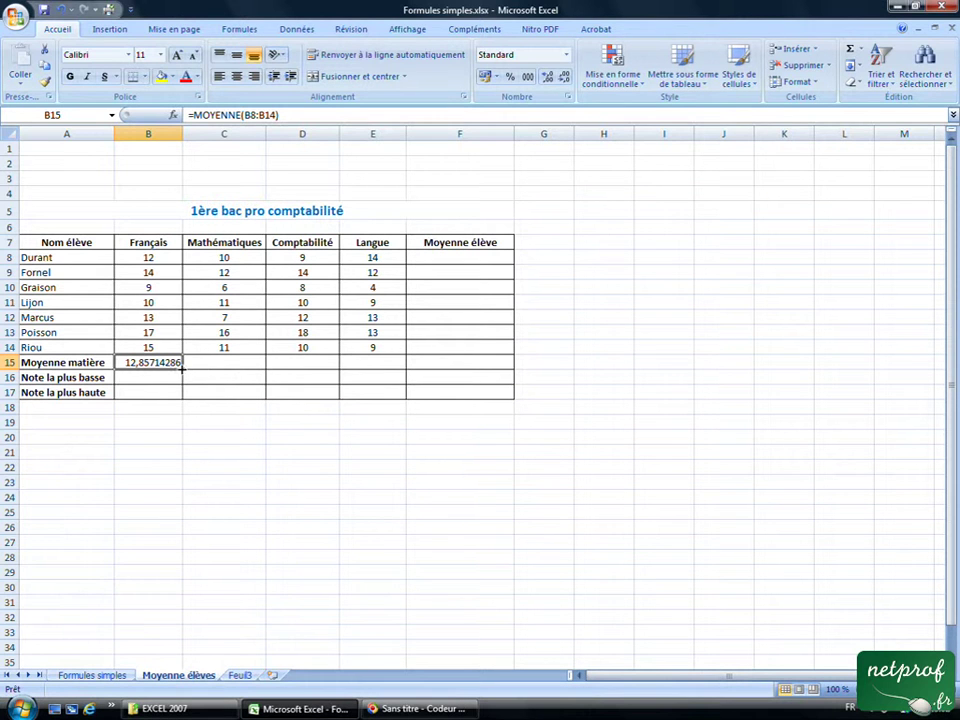
{"action": "left_click_drag", "start_coordinate": [183, 367], "coordinate": [386, 368]}
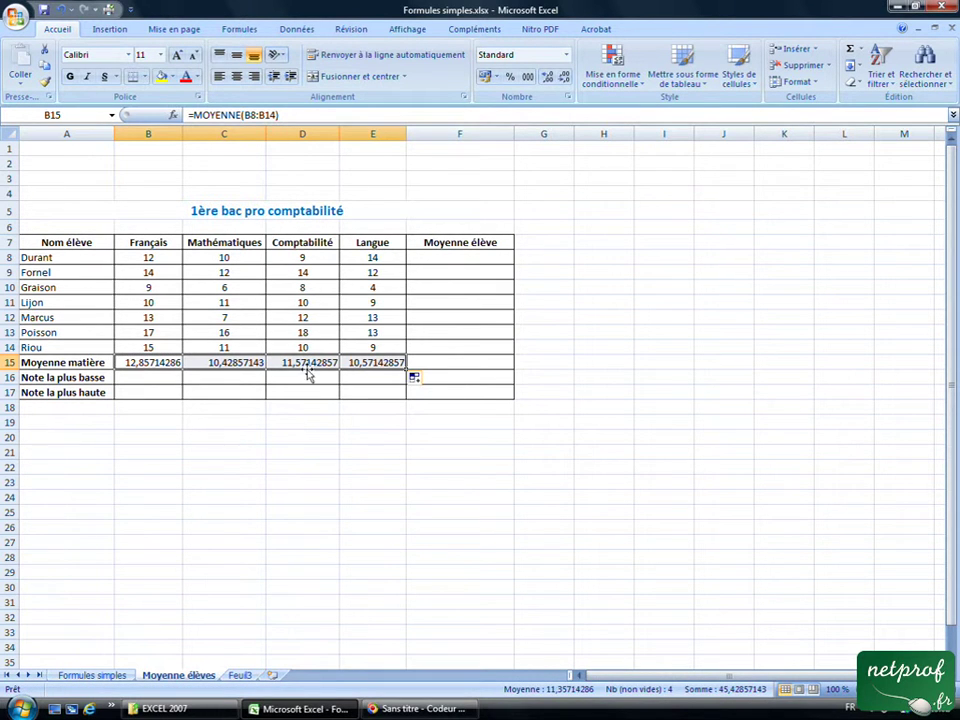
{"action": "left_click", "coordinate": [315, 451]}
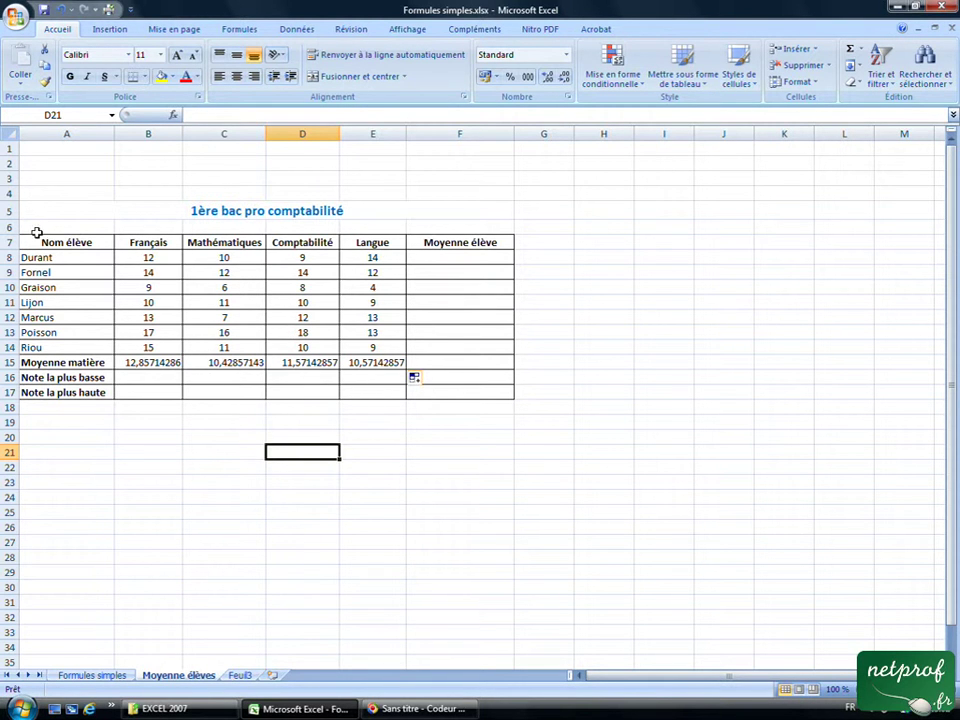
Enter =MOYENNE(B8:E8) in F8 and fill it down to F14
{"action": "left_click", "coordinate": [456, 259]}
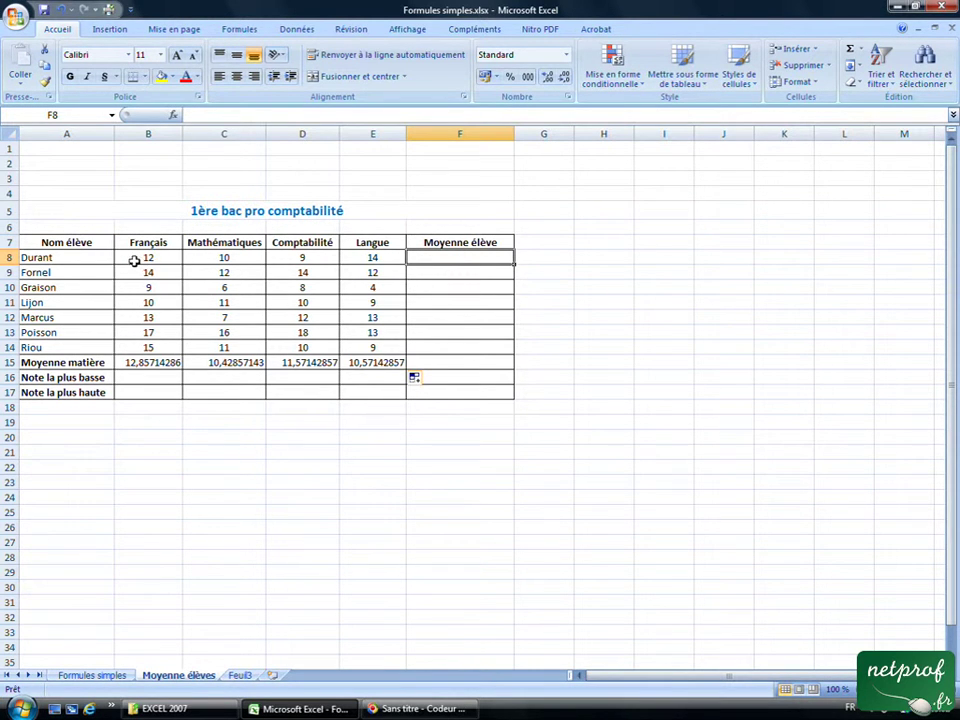
{"action": "type", "text": "="}
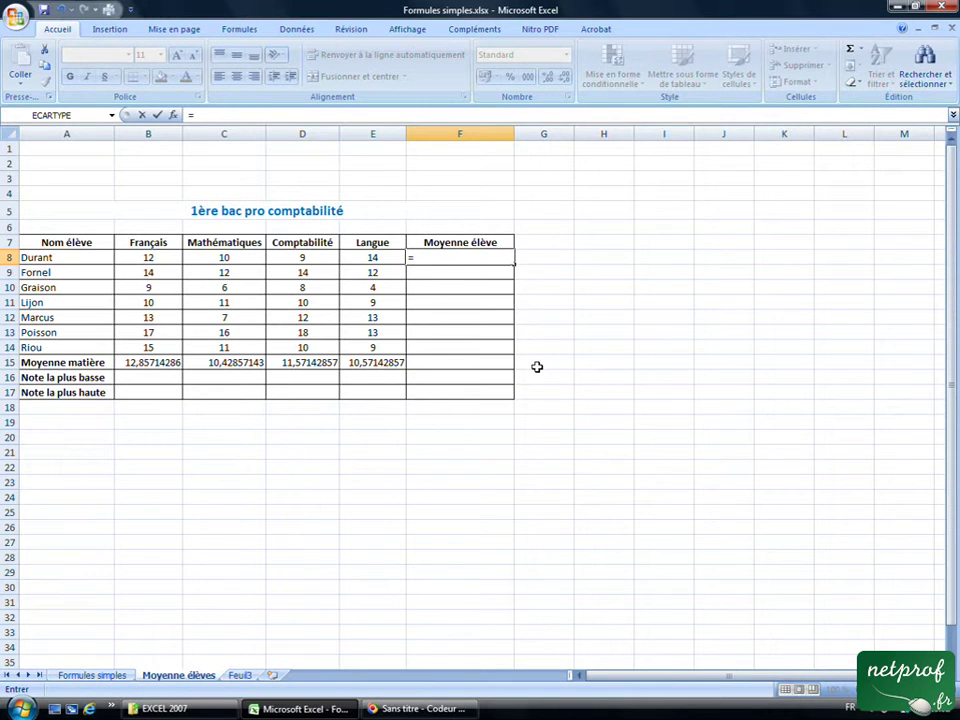
{"action": "type", "text": "moyenne"}
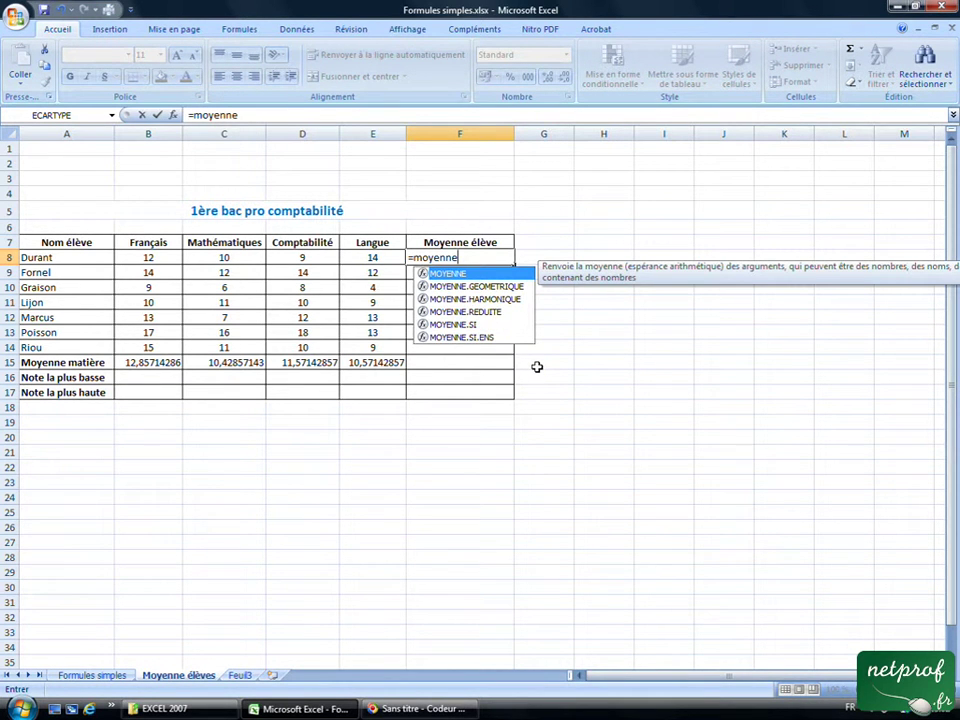
{"action": "type", "text": "("}
{"action": "left_click_drag", "start_coordinate": [148, 258], "coordinate": [347, 261]}
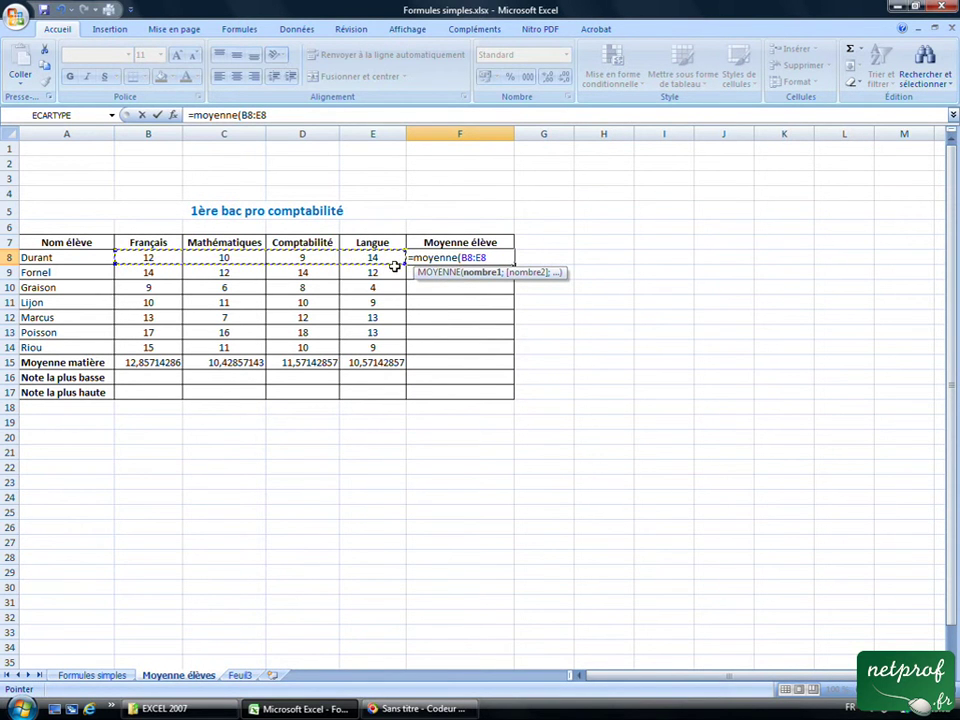
{"action": "type", "text": ")"}
{"action": "key", "text": "Return"}
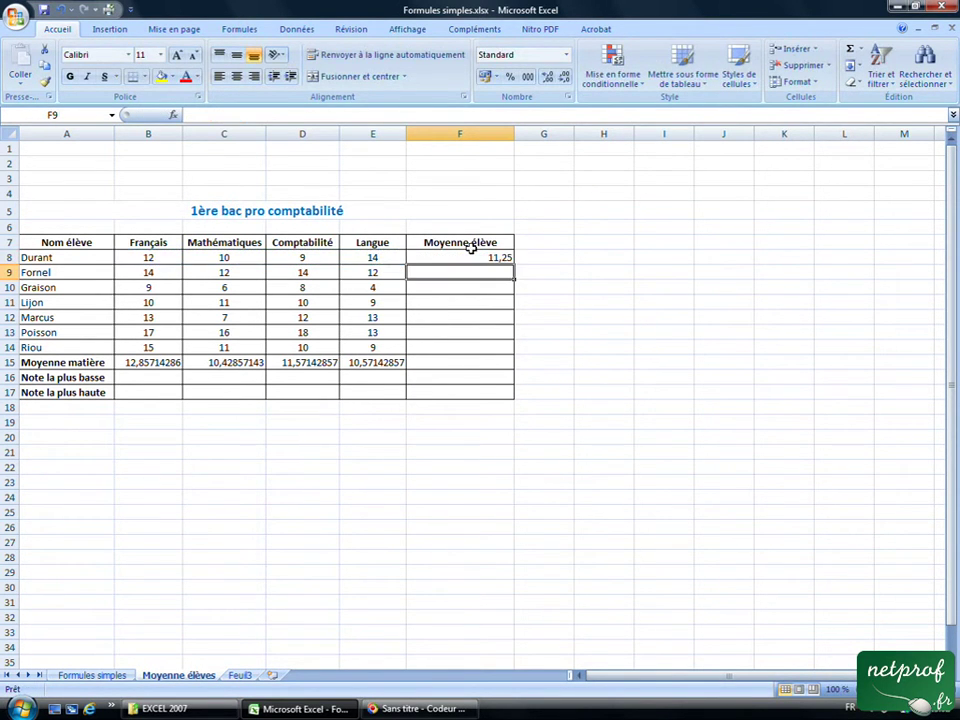
{"action": "left_click", "coordinate": [474, 258]}
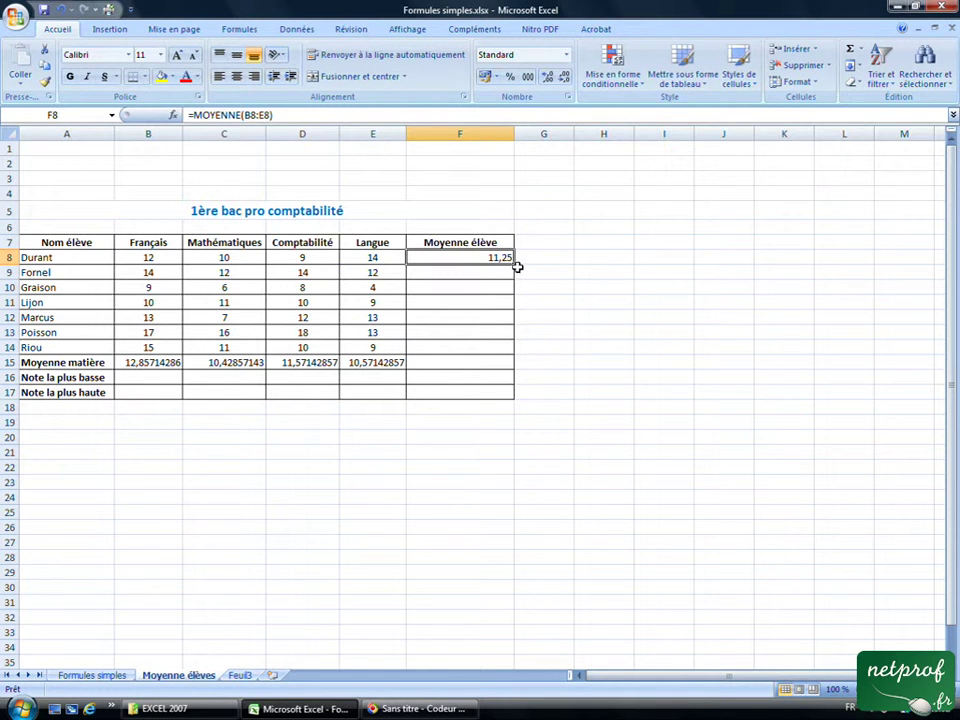
{"action": "left_click_drag", "start_coordinate": [512, 264], "coordinate": [513, 354]}
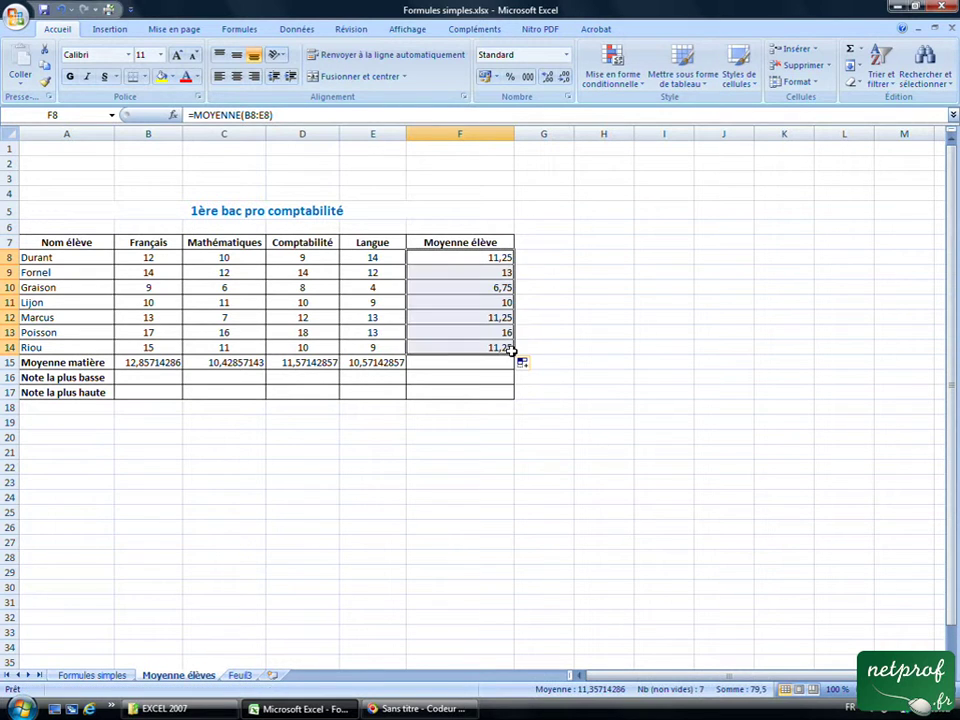
{"action": "left_click", "coordinate": [429, 437]}
Extend the student average formula into F15 for the overall average 11,35714286
{"action": "left_click", "coordinate": [460, 365]}
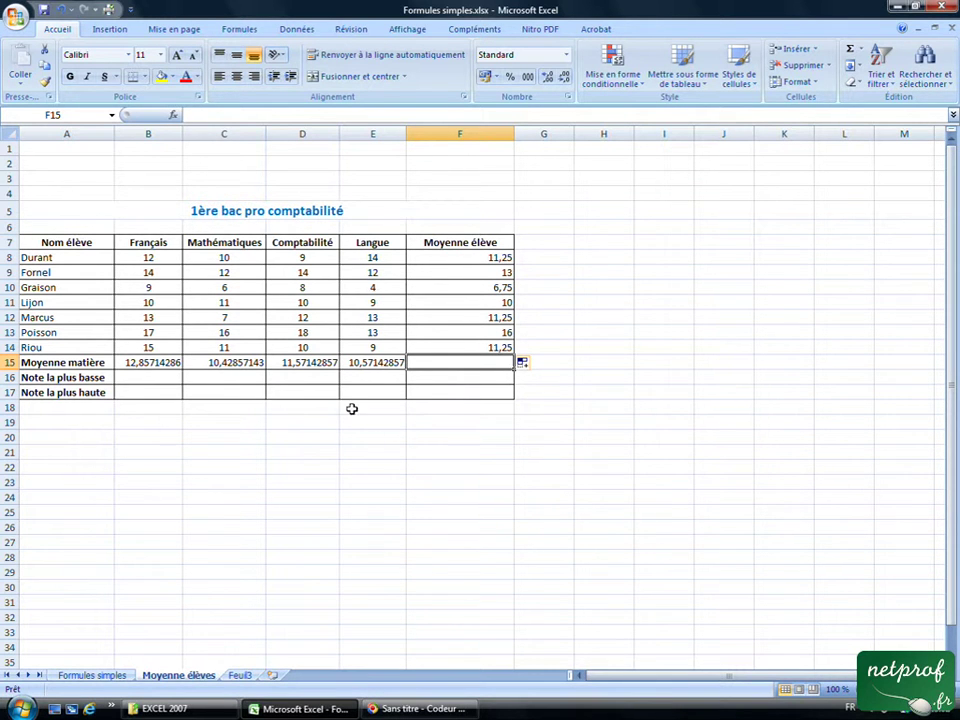
{"action": "left_click", "coordinate": [505, 349]}
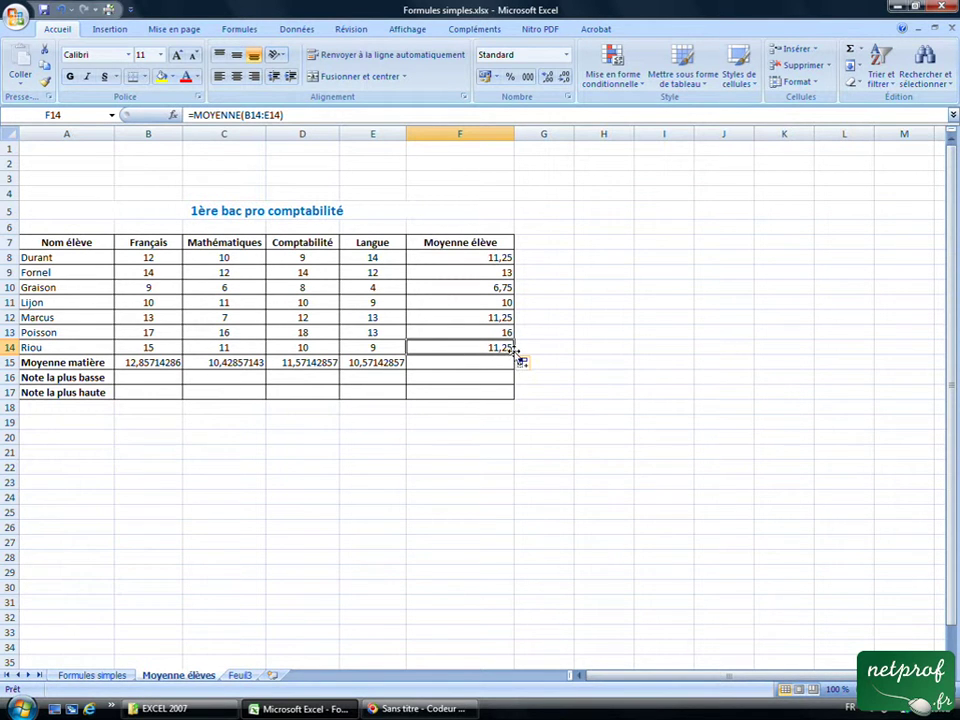
{"action": "left_click_drag", "start_coordinate": [515, 354], "coordinate": [517, 368]}
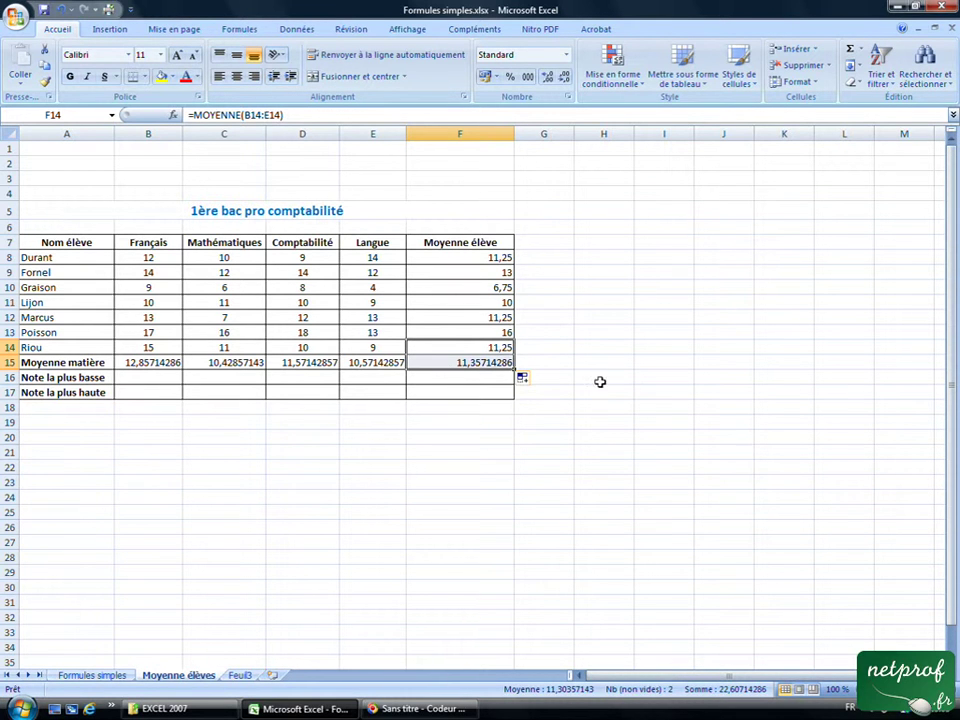
{"action": "left_click", "coordinate": [428, 439]}
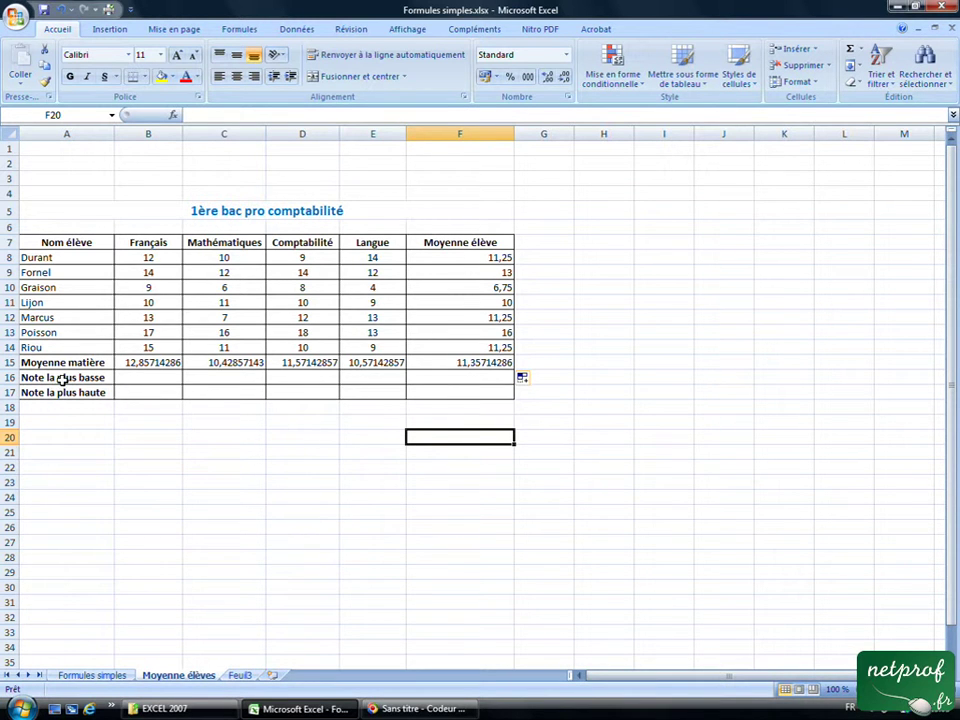
Enter =MIN(B8:B14) in B16 and fill to F16, giving 9, 6, 8, 4 and 6,75
{"action": "left_click", "coordinate": [148, 377]}
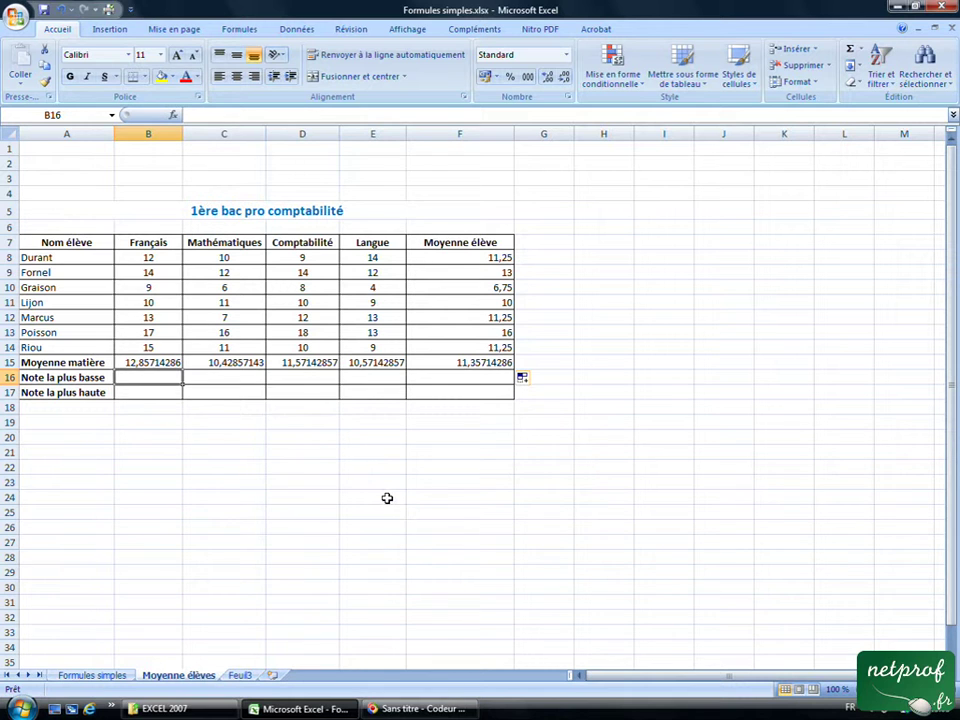
{"action": "type", "text": "="}
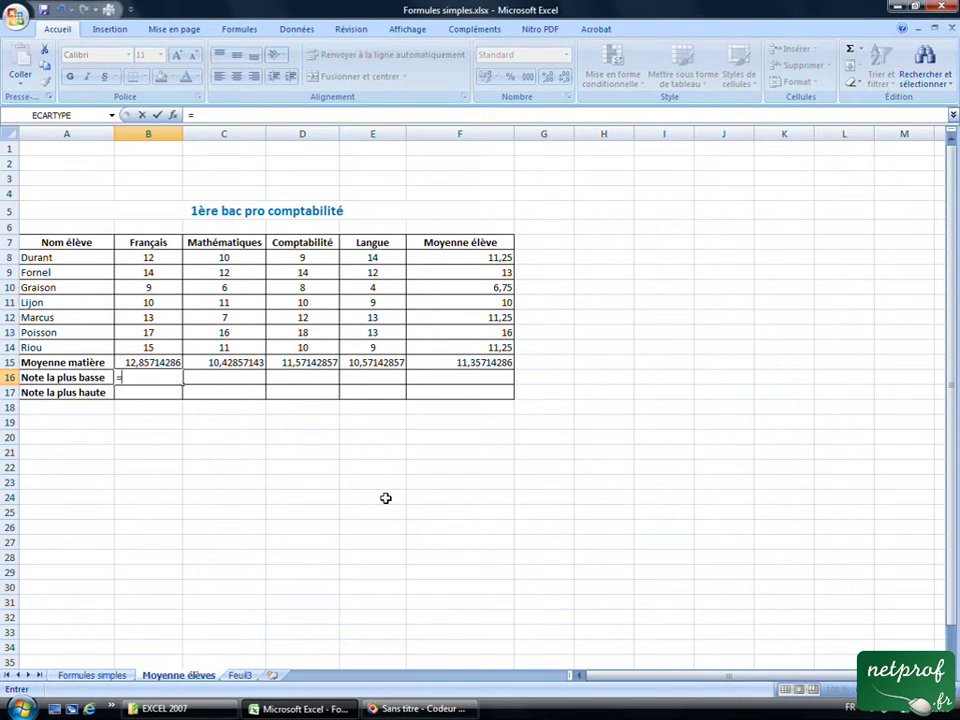
{"action": "type", "text": "min"}
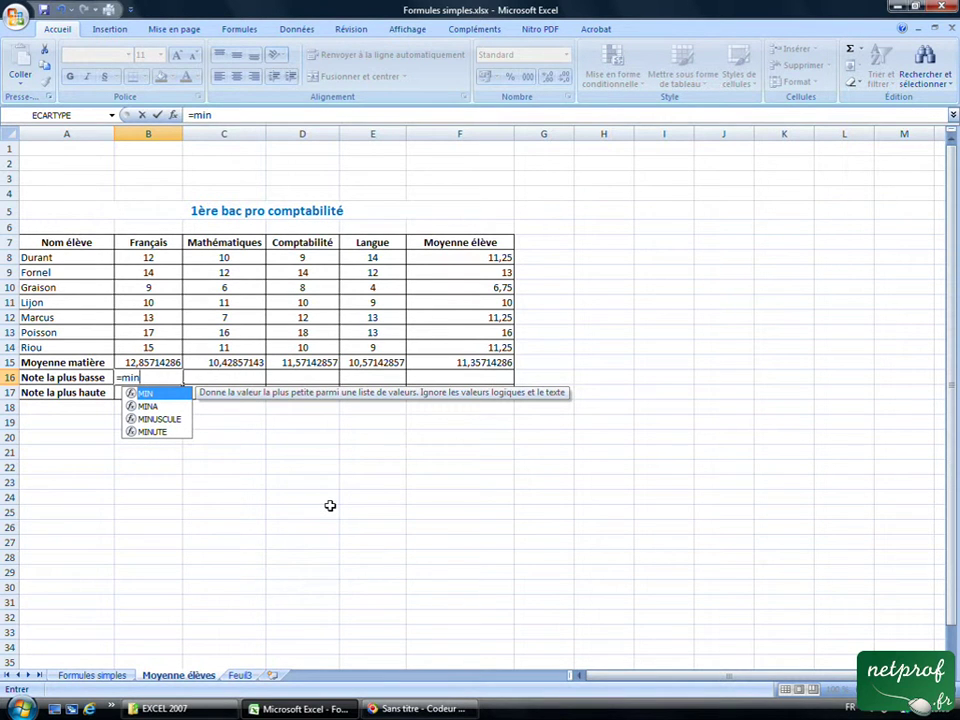
{"action": "type", "text": "("}
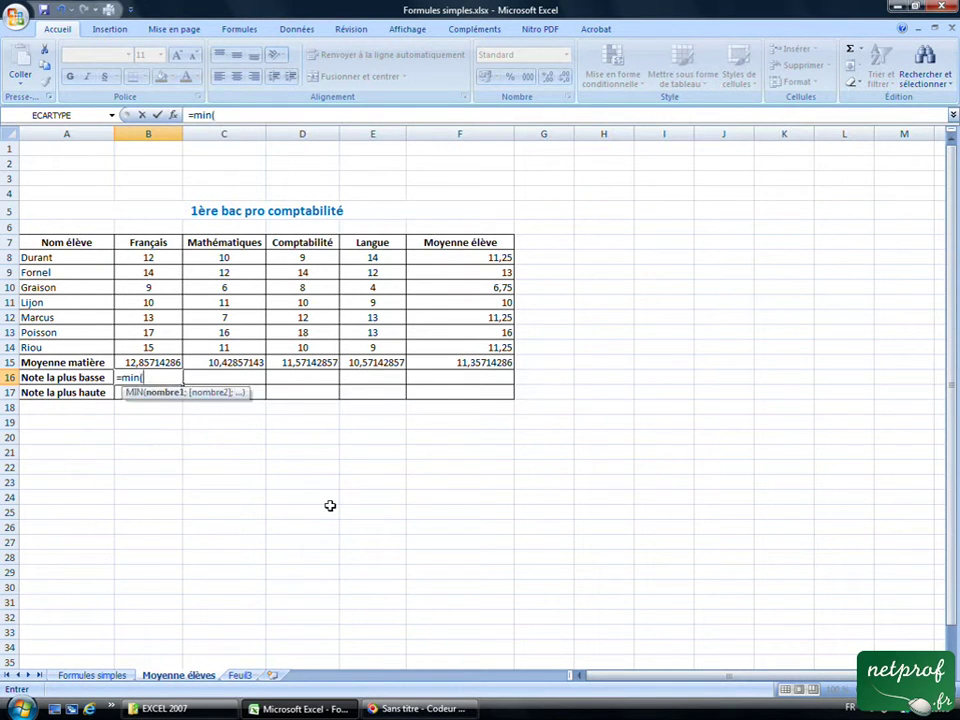
{"action": "left_click_drag", "start_coordinate": [146, 256], "coordinate": [141, 347]}
{"action": "type", "text": ")"}
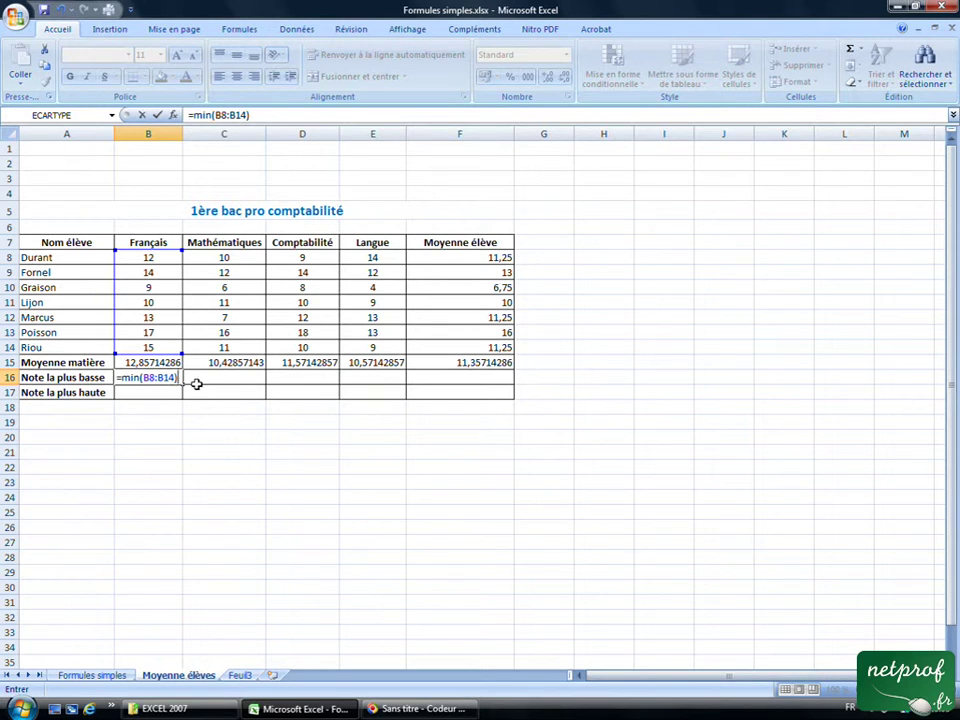
{"action": "key", "text": "Return"}
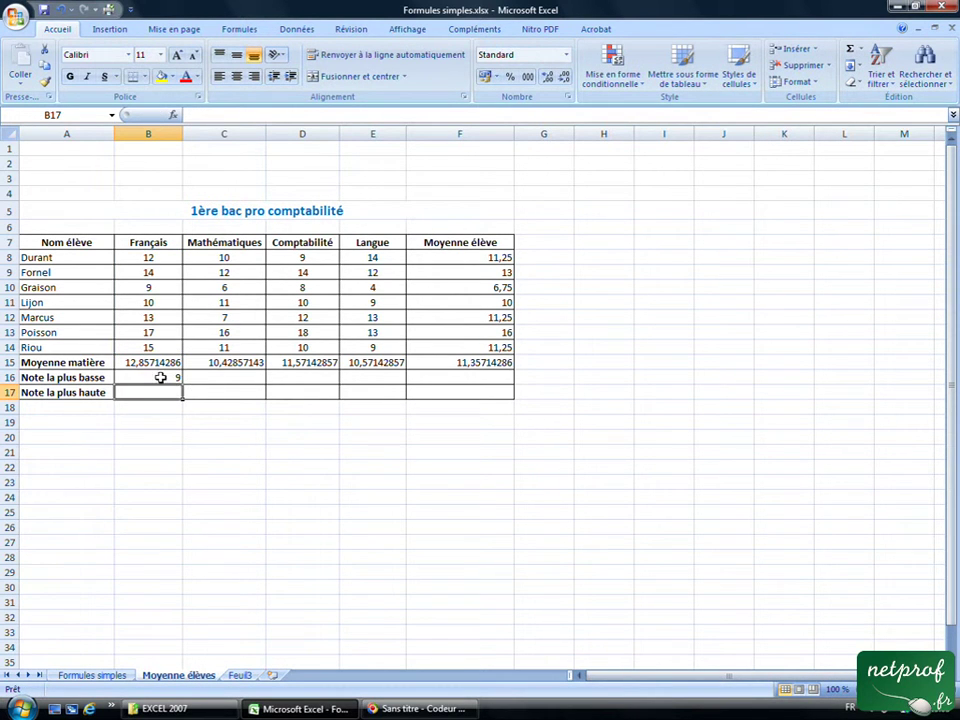
{"action": "left_click", "coordinate": [152, 377]}
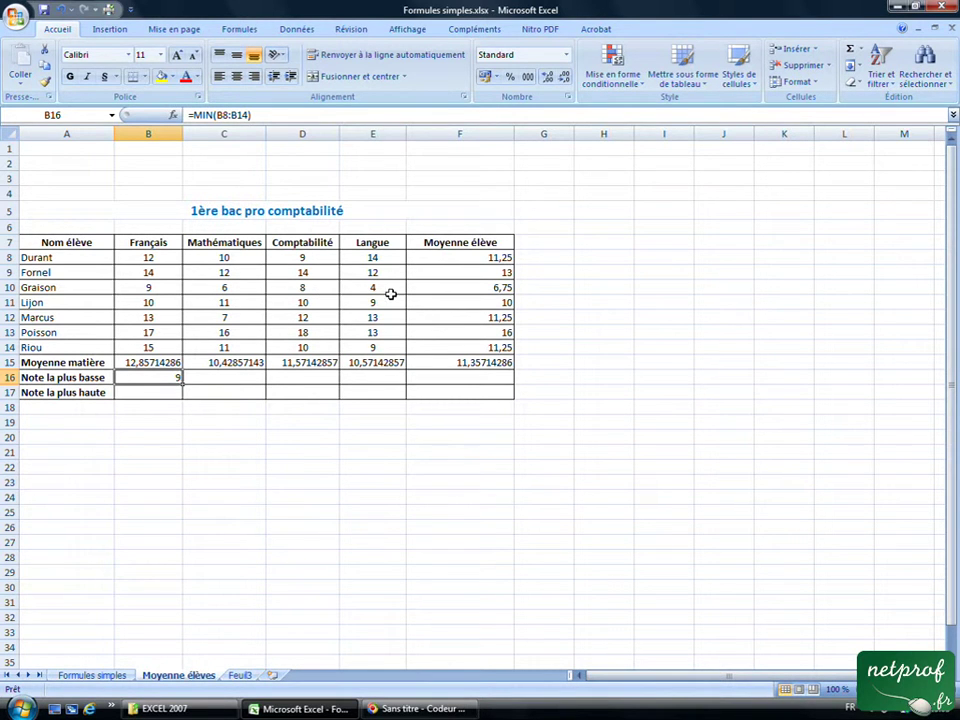
{"action": "left_click_drag", "start_coordinate": [182, 383], "coordinate": [375, 380]}
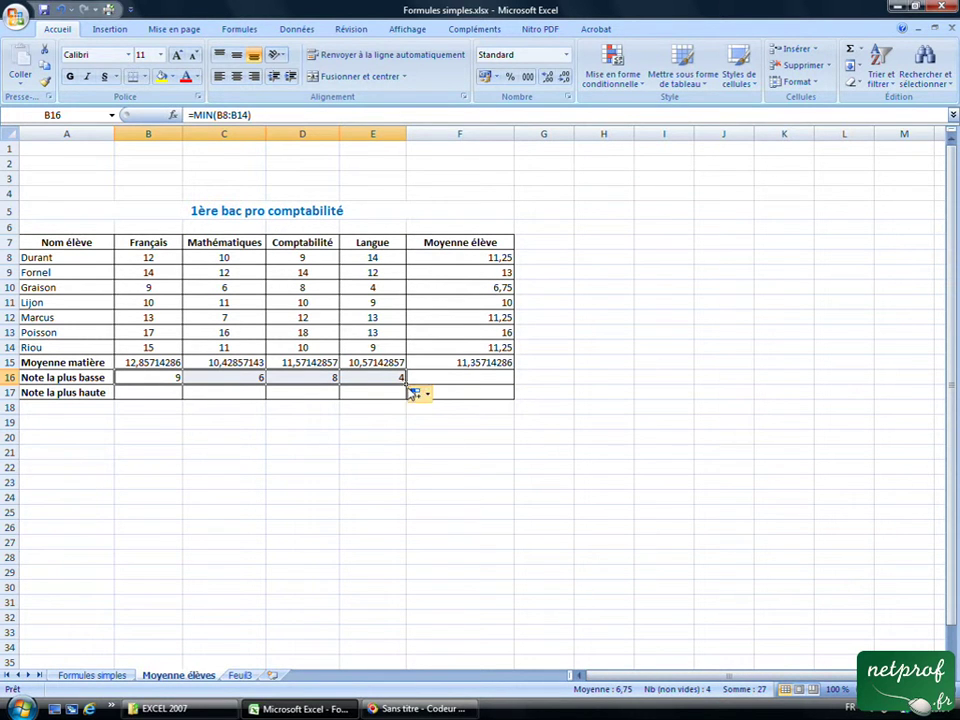
{"action": "left_click_drag", "start_coordinate": [406, 385], "coordinate": [478, 378]}
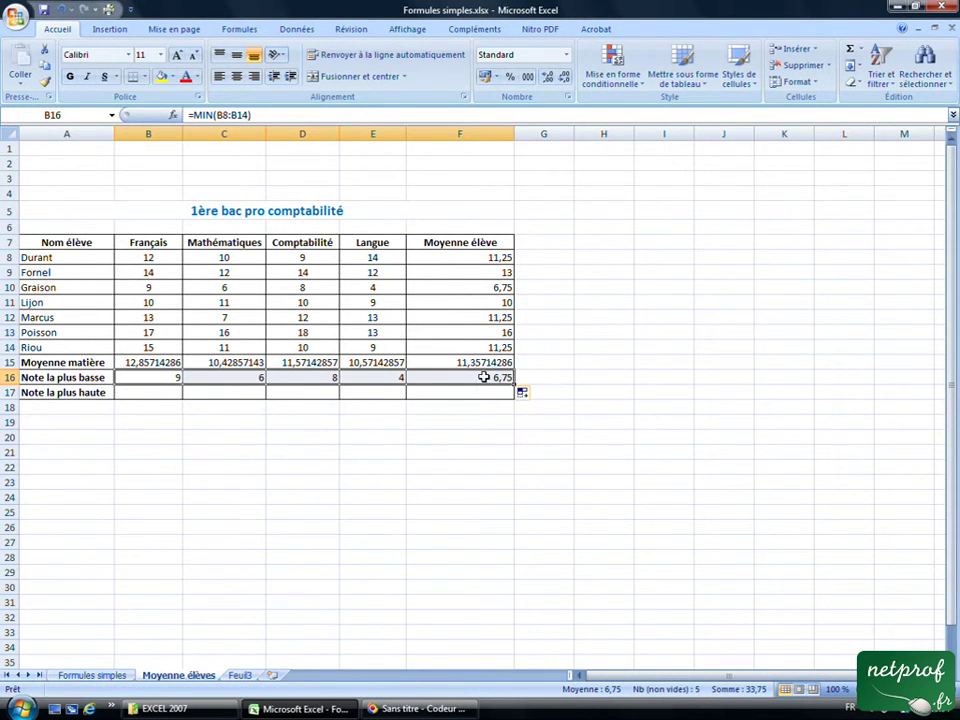
{"action": "left_click", "coordinate": [162, 397]}
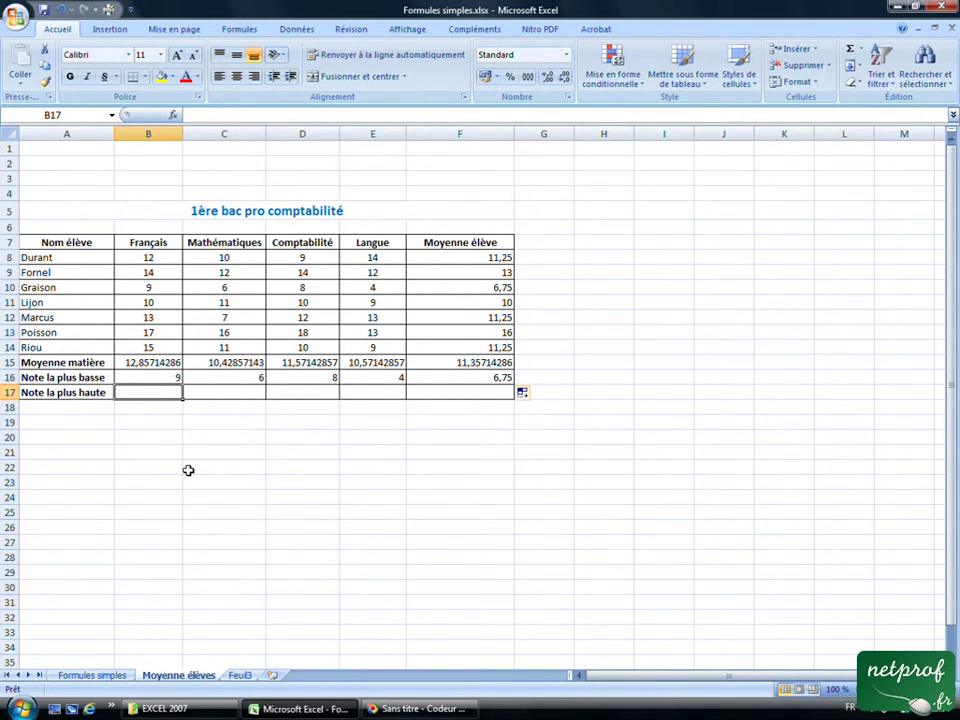
Enter =MAX(B8:B14) in B17 and fill it across to F17
{"action": "type", "text": "="}
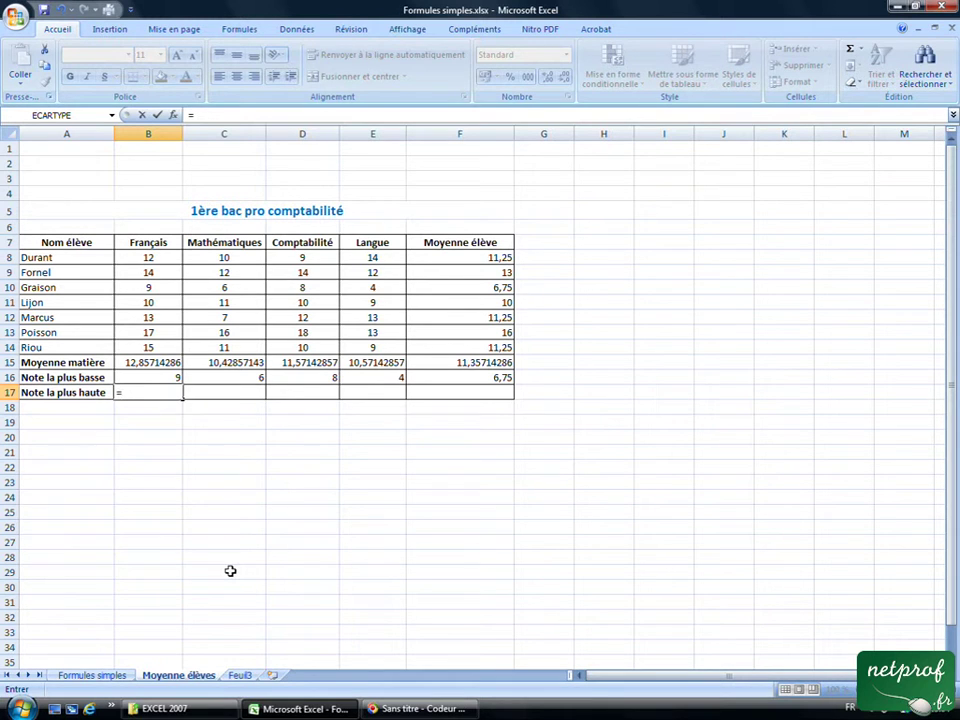
{"action": "type", "text": "max"}
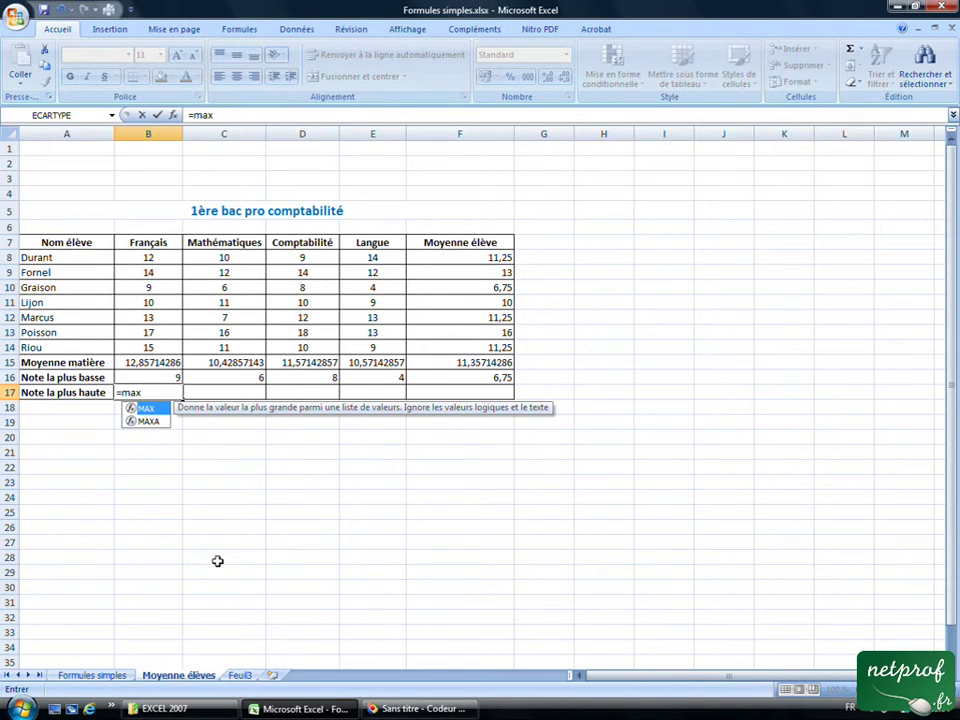
{"action": "type", "text": "("}
{"action": "left_click_drag", "start_coordinate": [143, 258], "coordinate": [160, 347]}
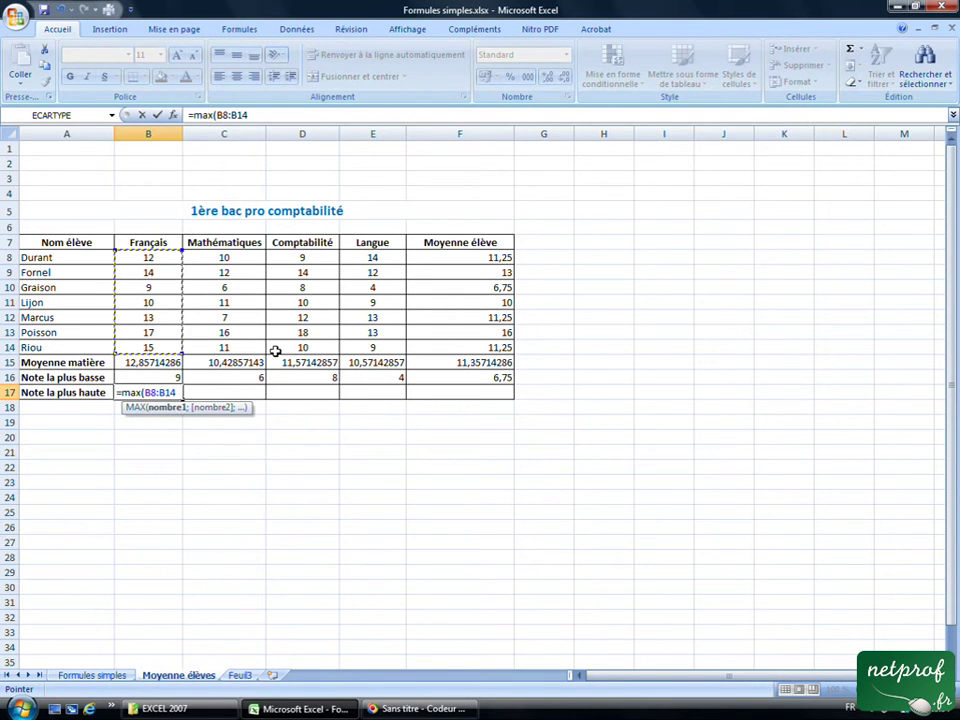
{"action": "type", "text": ")"}
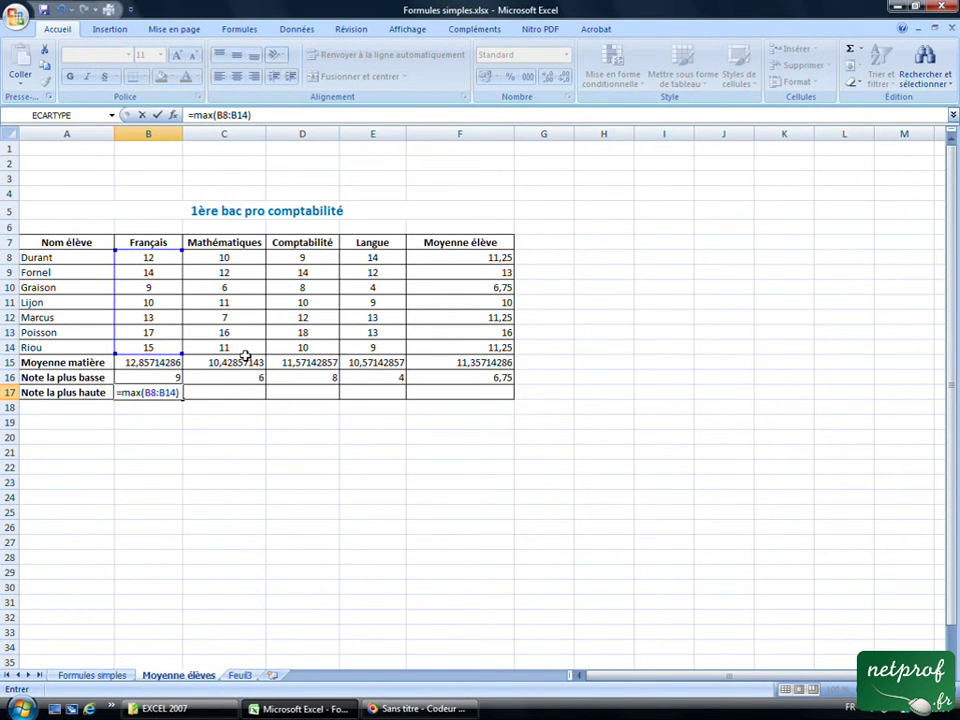
{"action": "key", "text": "Return"}
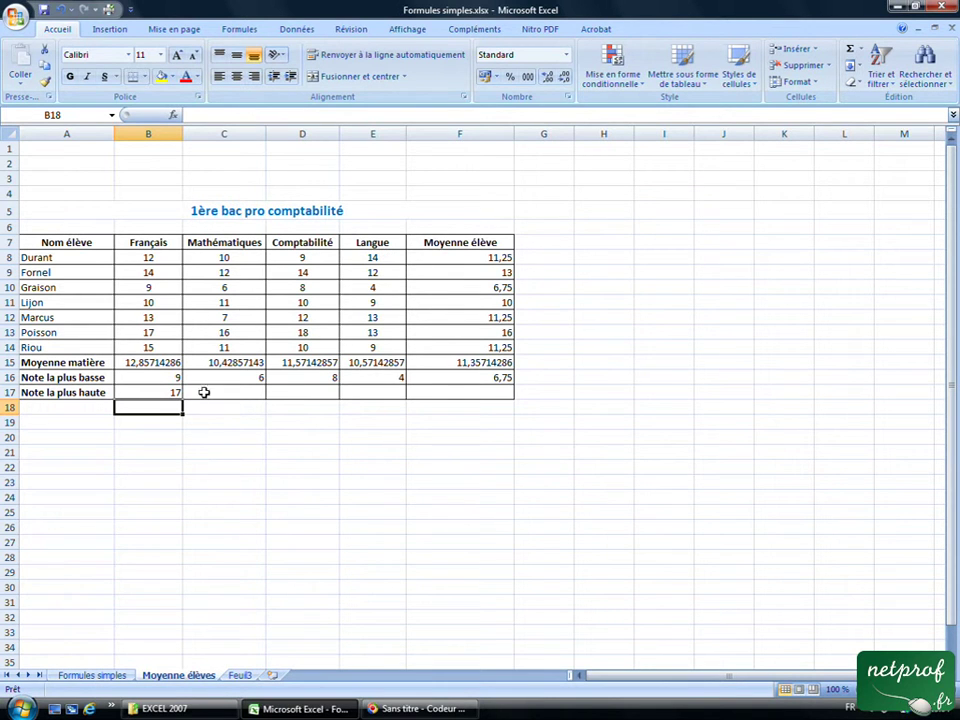
{"action": "left_click", "coordinate": [172, 391]}
{"action": "left_click_drag", "start_coordinate": [181, 399], "coordinate": [392, 396]}
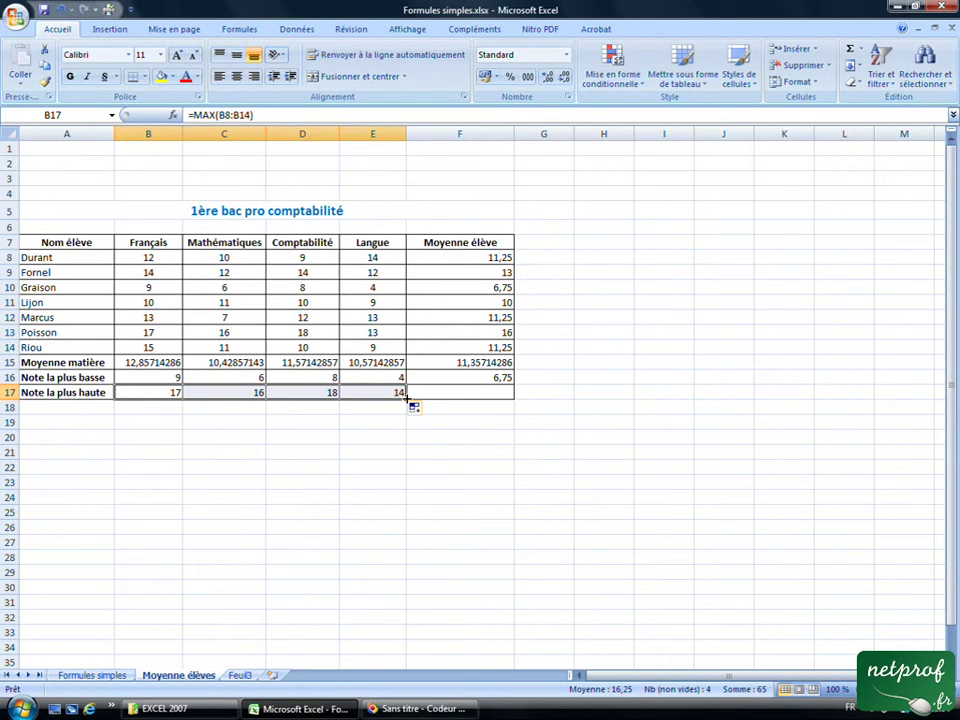
{"action": "left_click_drag", "start_coordinate": [407, 403], "coordinate": [508, 392]}
{"action": "left_click", "coordinate": [465, 422]}
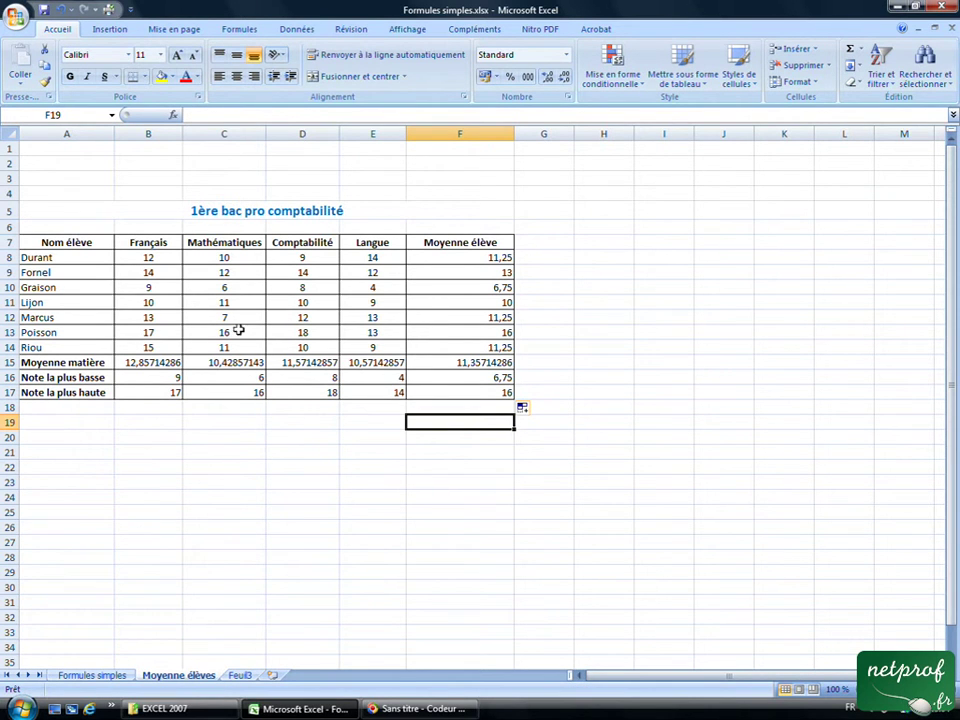
{"action": "left_click", "coordinate": [63, 408]}
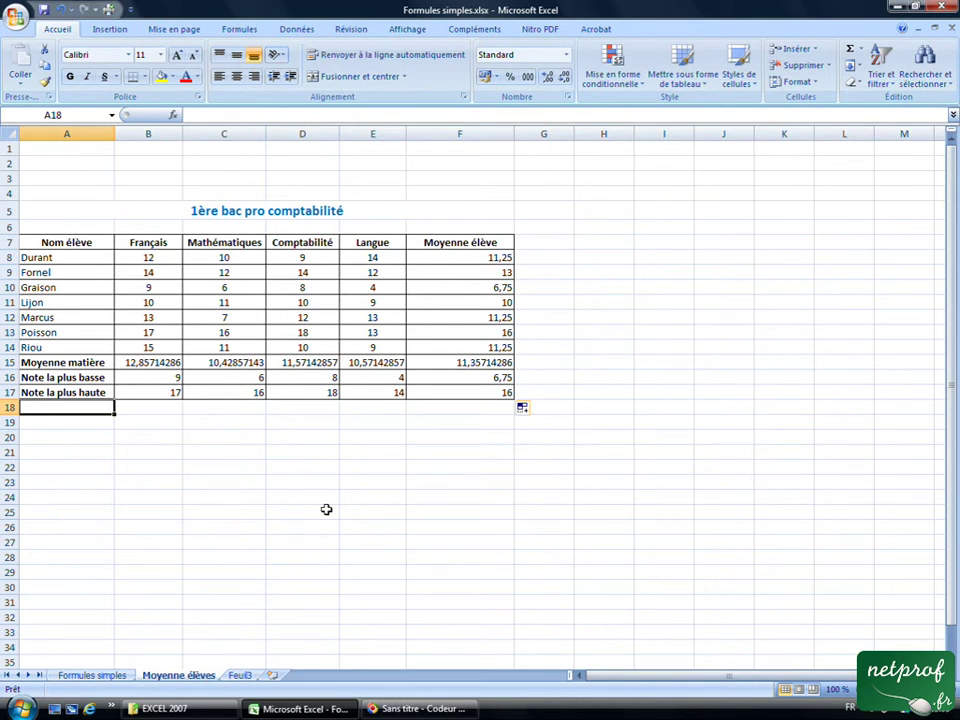
Enter the bold label 'Nombre de notes' in A18
{"action": "type", "text": "Nombre de notes"}
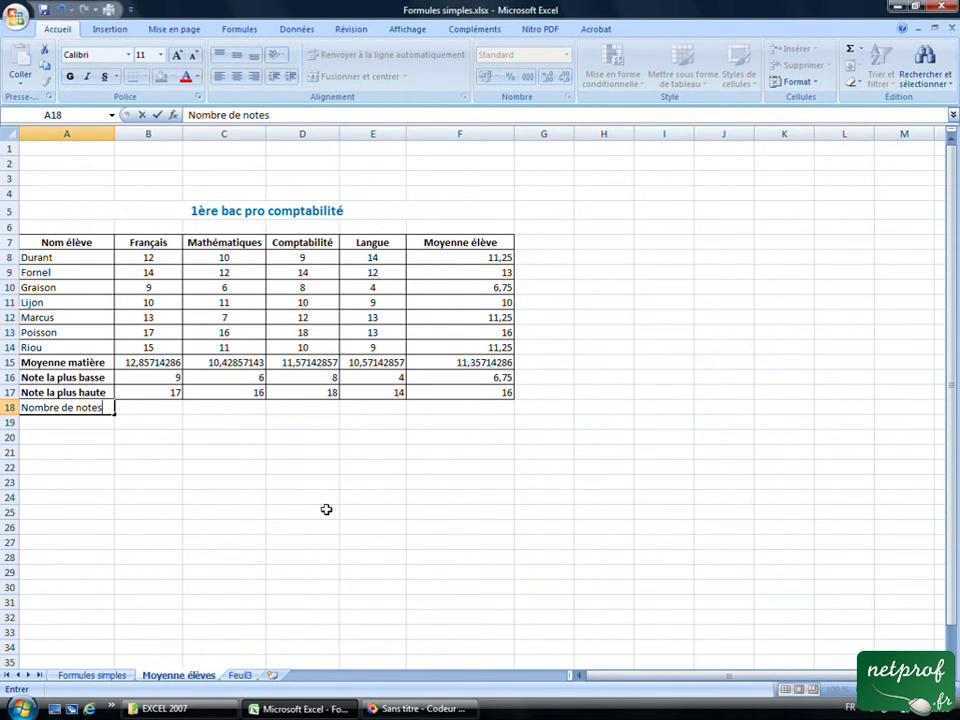
{"action": "left_click", "coordinate": [165, 409]}
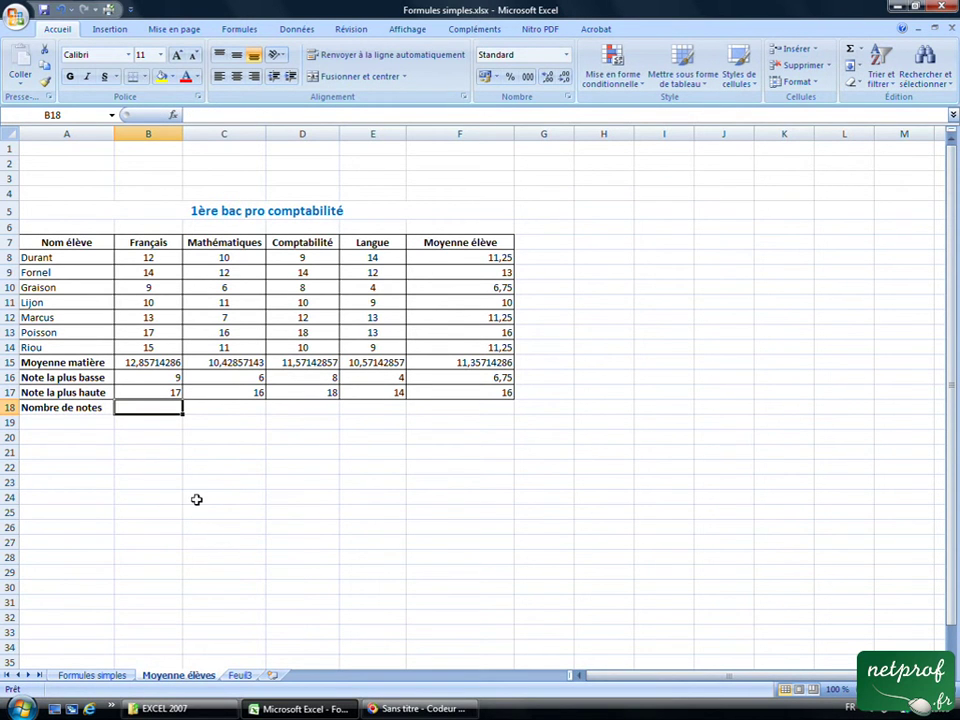
{"action": "left_click", "coordinate": [71, 407]}
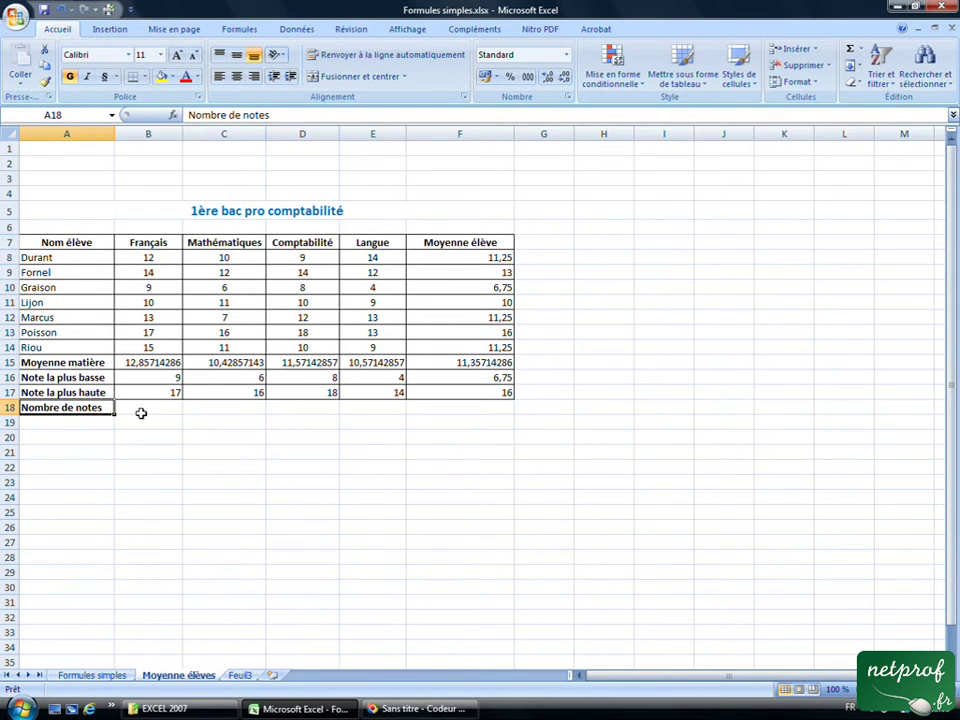
Count the grades with =NB(B8:B14) in B18 and fill it across to F18, giving 7 each
{"action": "left_click", "coordinate": [141, 412]}
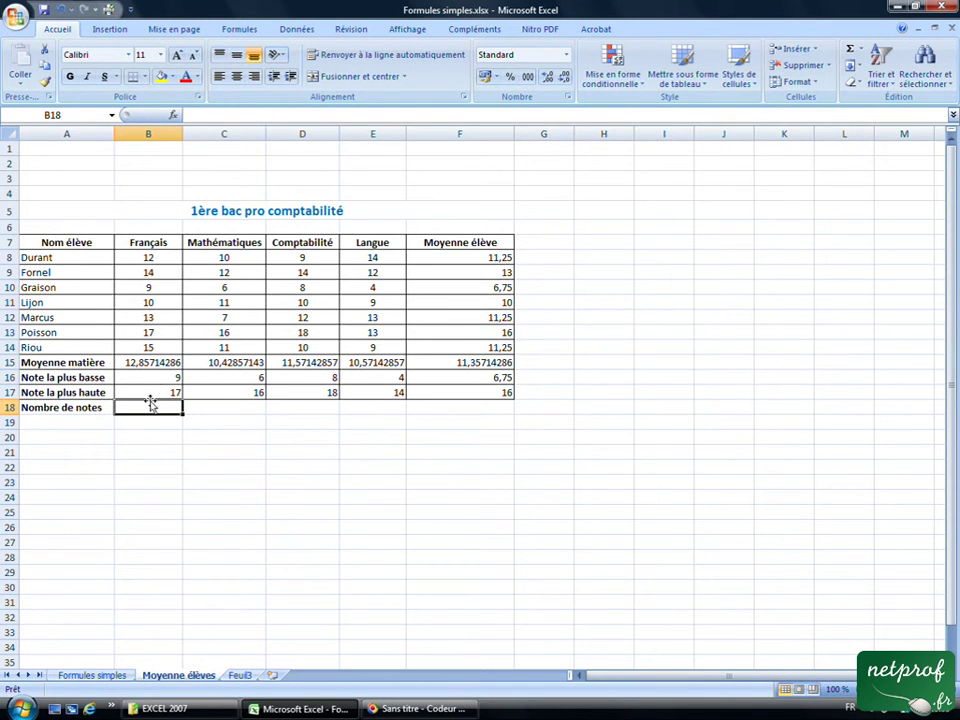
{"action": "type", "text": "="}
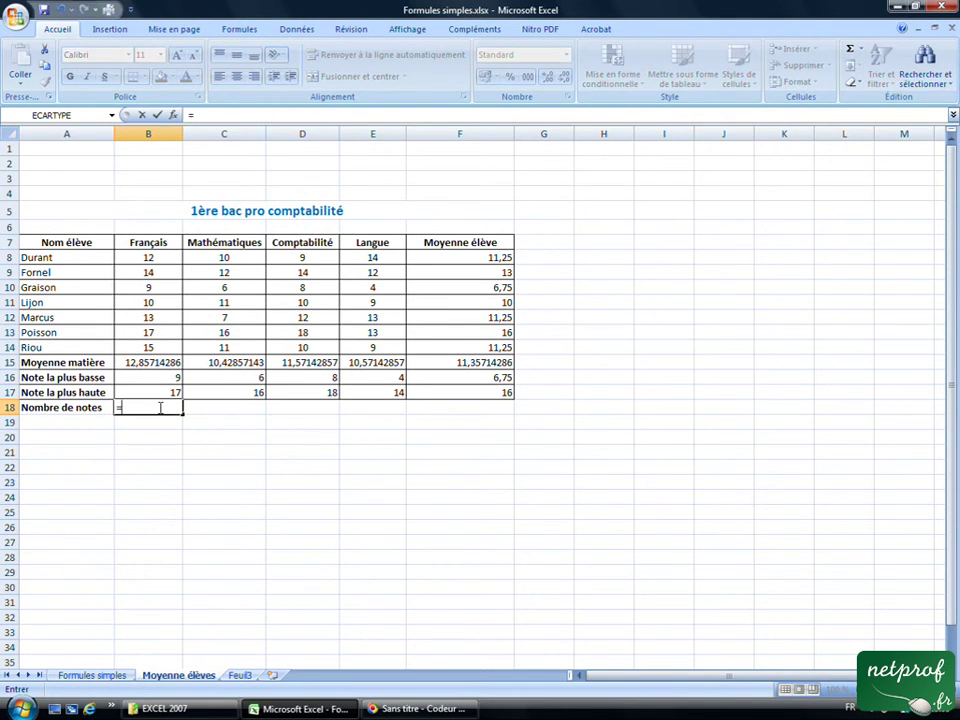
{"action": "type", "text": "nb"}
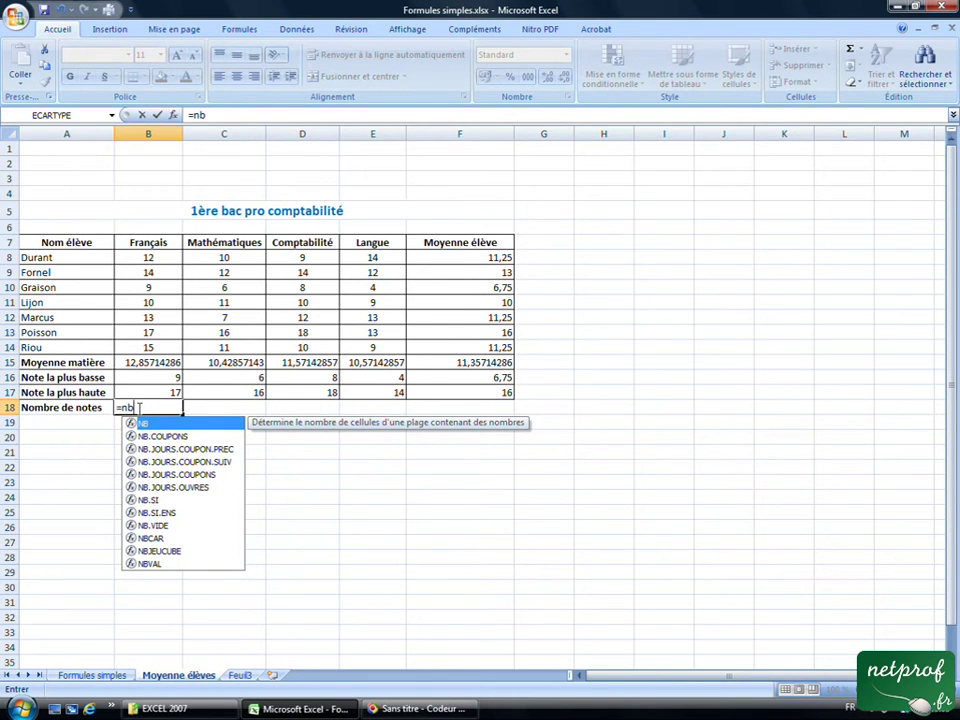
{"action": "type", "text": "("}
{"action": "left_click_drag", "start_coordinate": [148, 257], "coordinate": [152, 347]}
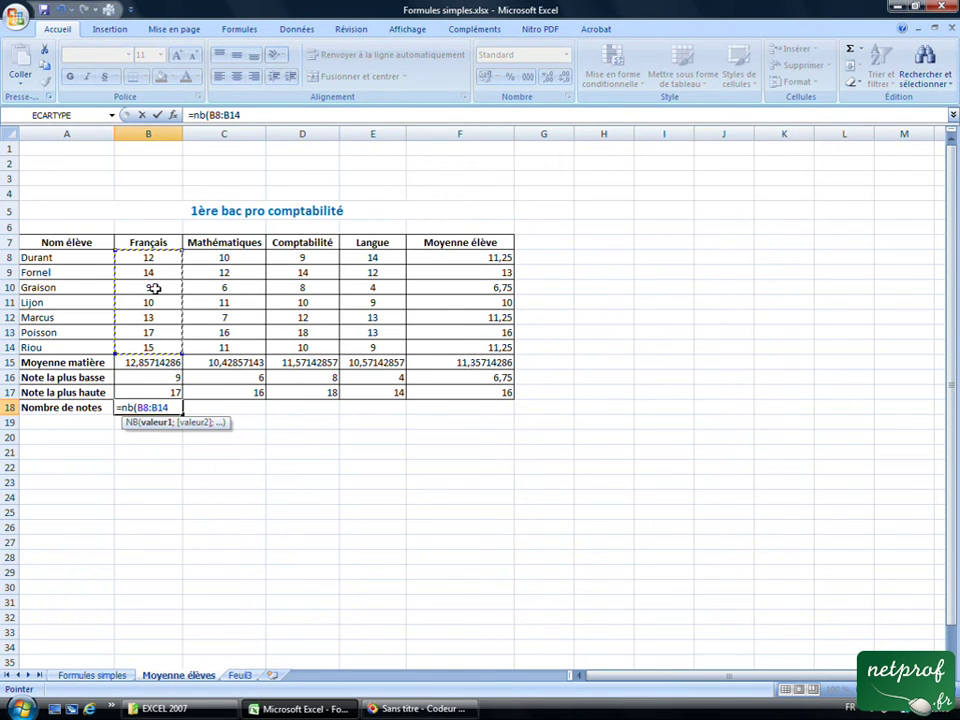
{"action": "type", "text": ")"}
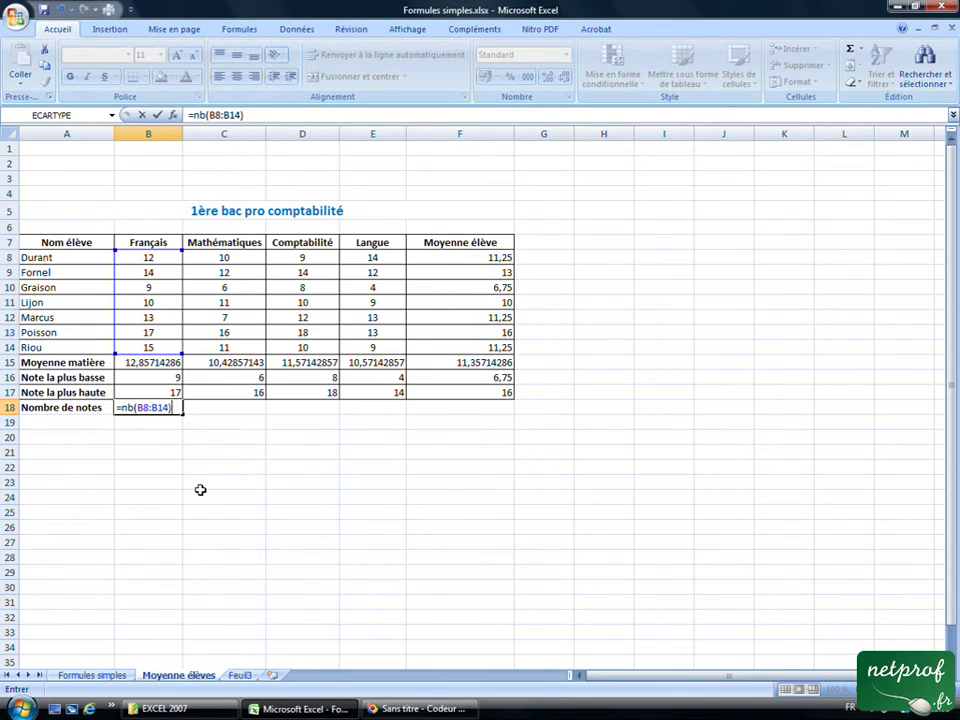
{"action": "key", "text": "Return"}
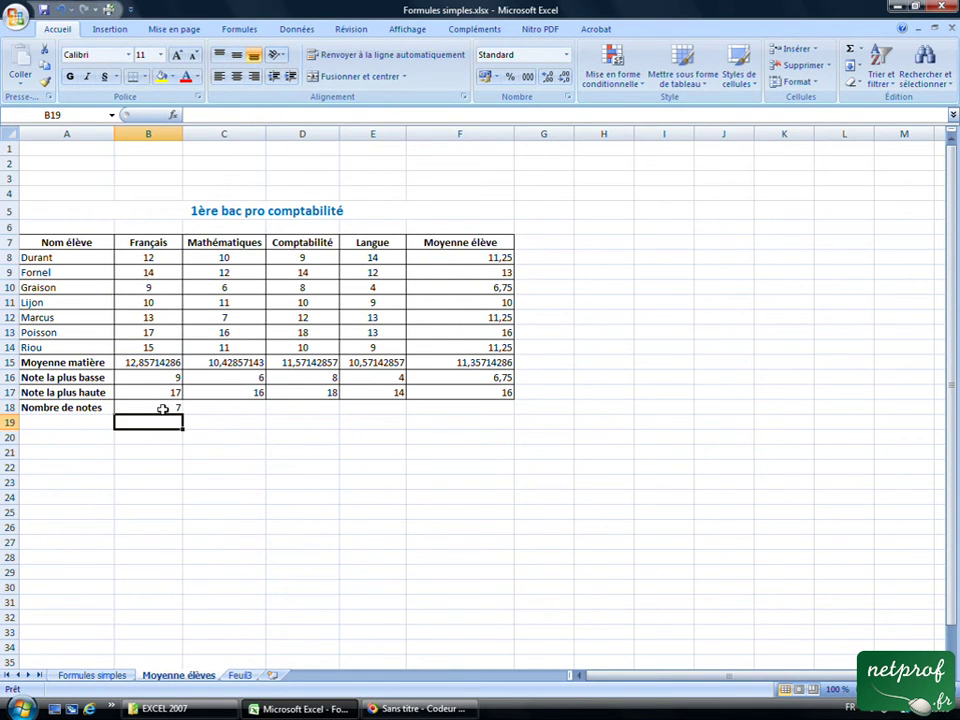
{"action": "left_click", "coordinate": [162, 409]}
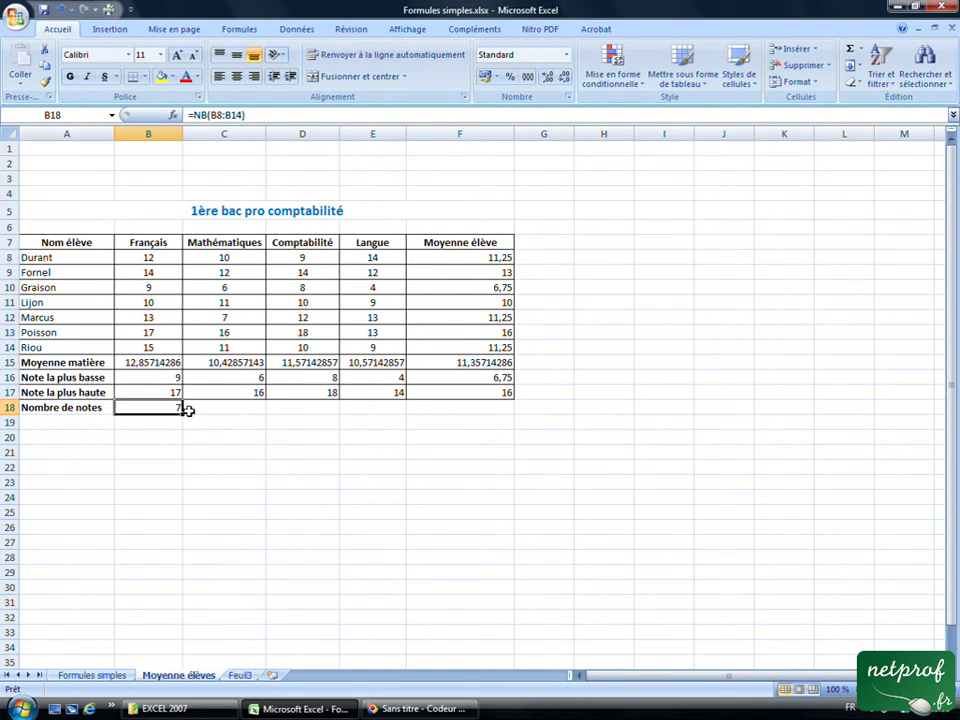
{"action": "left_click_drag", "start_coordinate": [183, 413], "coordinate": [510, 410]}
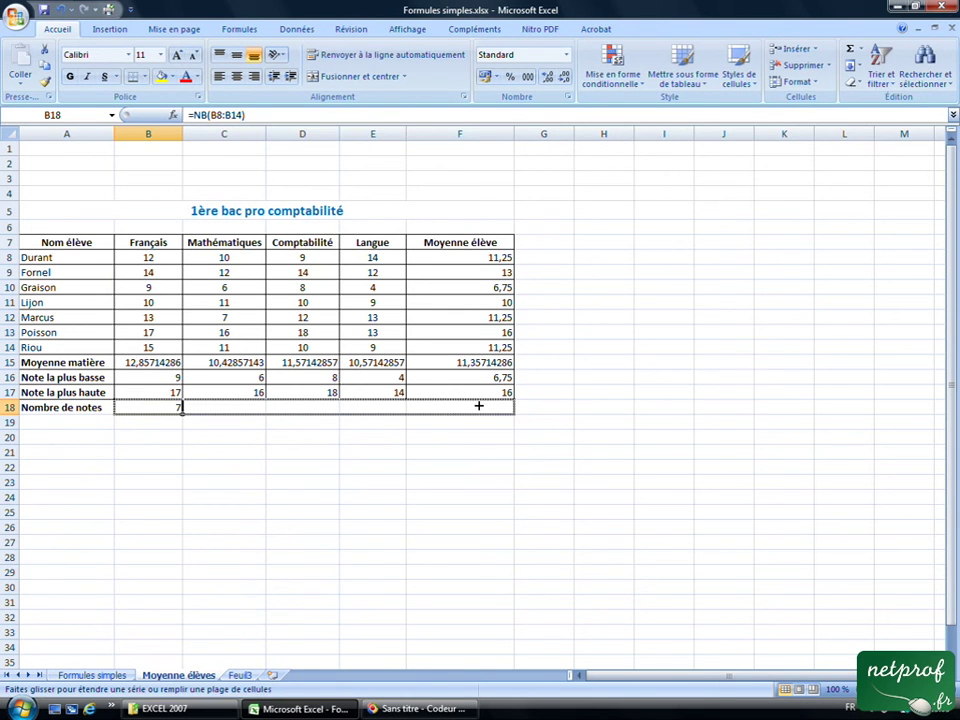
{"action": "left_click", "coordinate": [70, 427]}
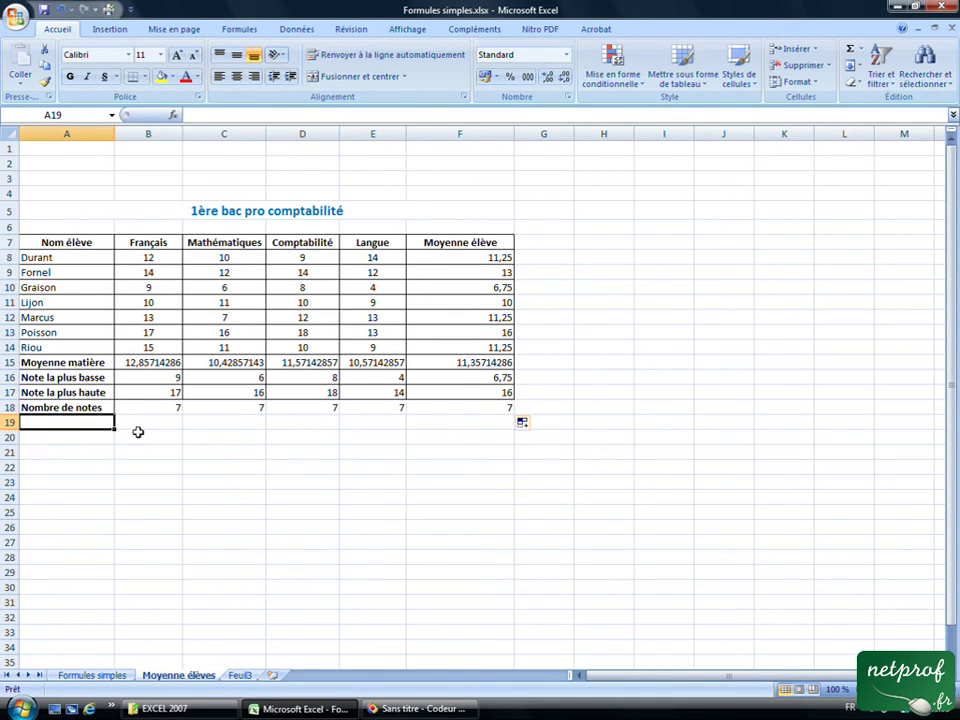
Apply Toutes les bordures to the Nombre de notes row A18:F18
{"action": "left_click_drag", "start_coordinate": [35, 407], "coordinate": [450, 413]}
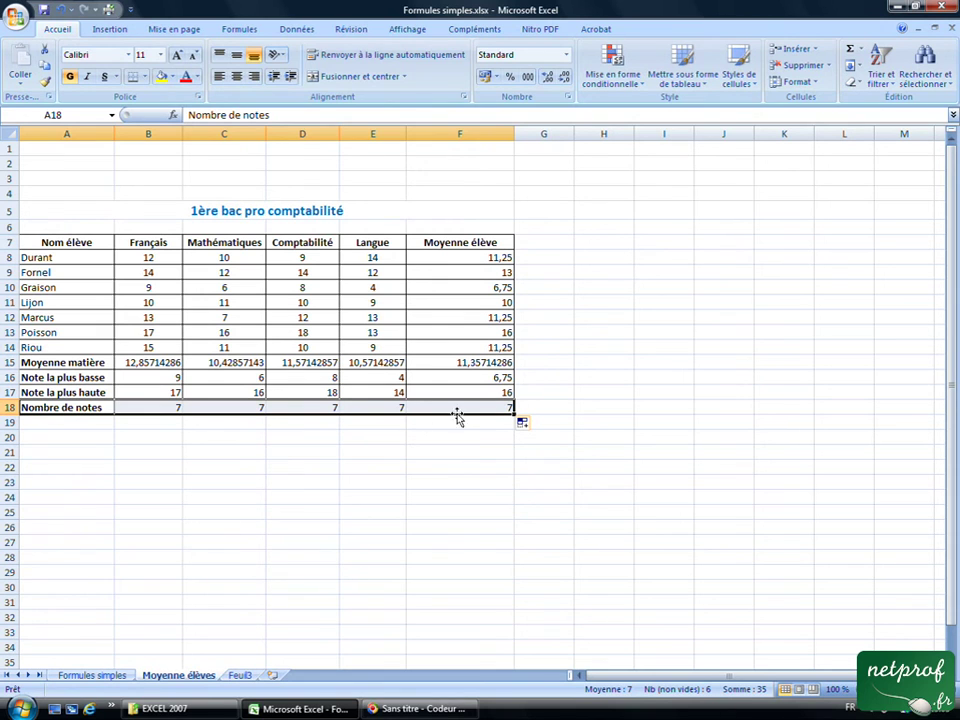
{"action": "left_click", "coordinate": [145, 80]}
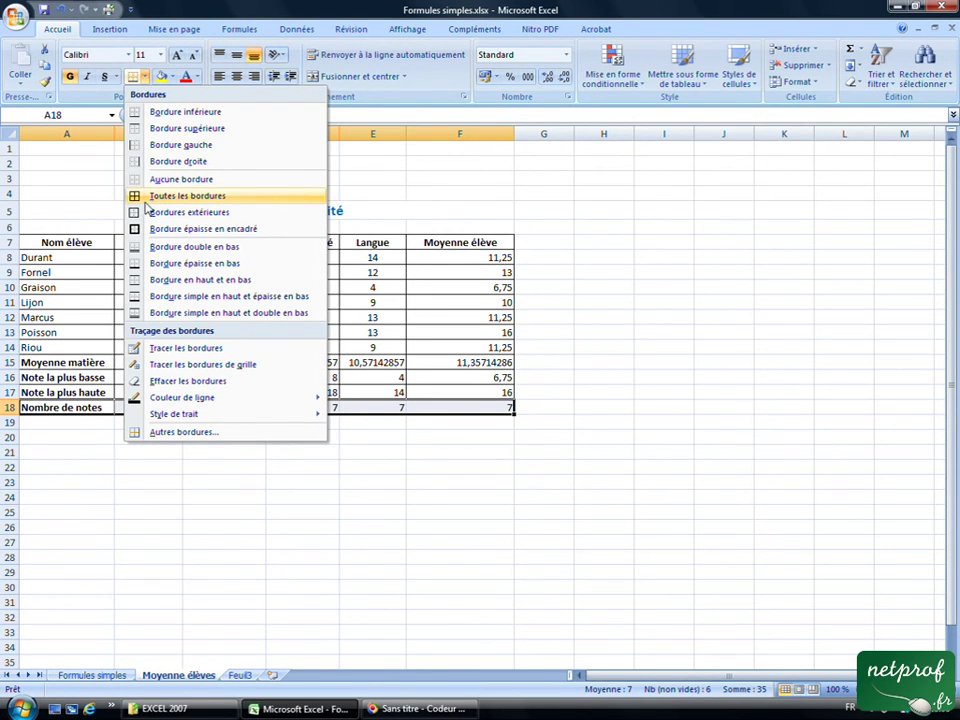
{"action": "left_click", "coordinate": [187, 196]}
{"action": "left_click_drag", "start_coordinate": [208, 470], "coordinate": [212, 459]}
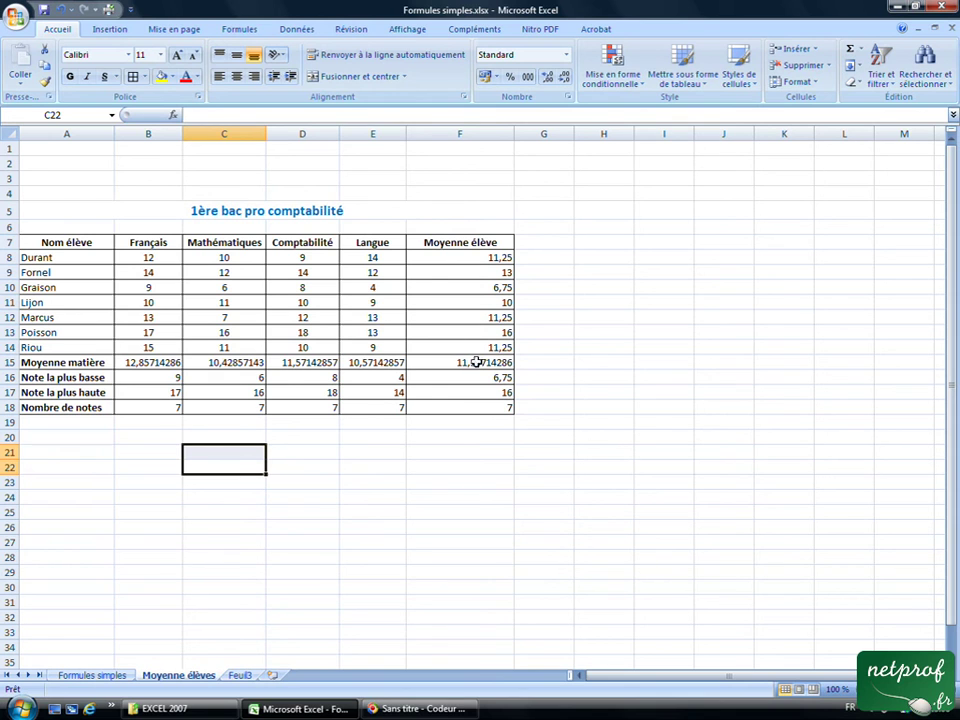
Apply the two-decimal Comptabilité format to F8:F18 and to the summary rows B15:E18
{"action": "left_click", "coordinate": [445, 257]}
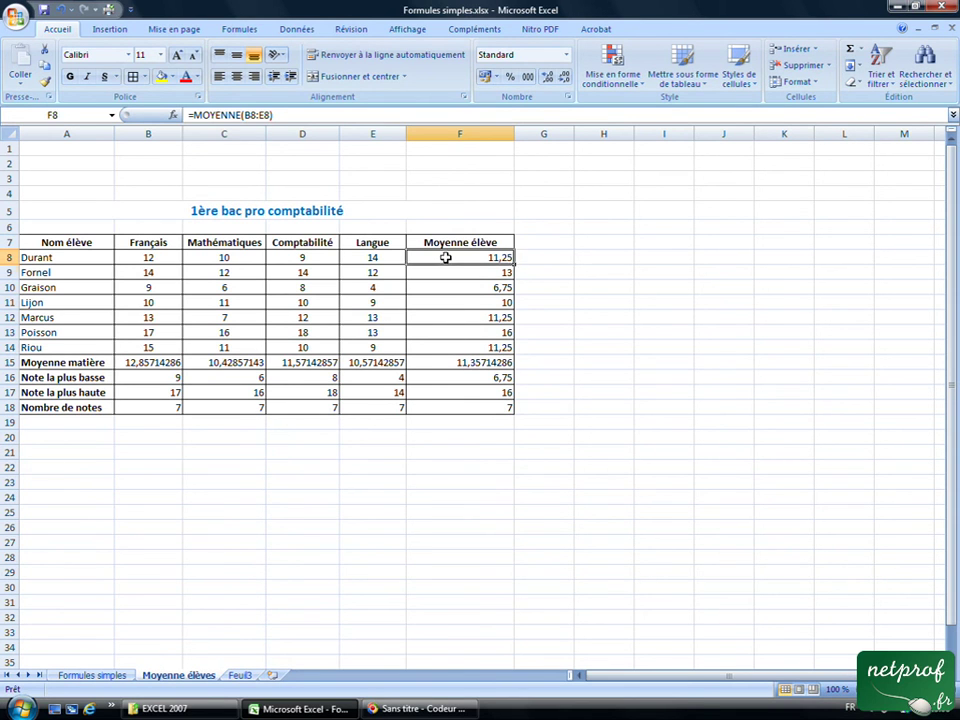
{"action": "left_click_drag", "start_coordinate": [445, 257], "coordinate": [450, 404]}
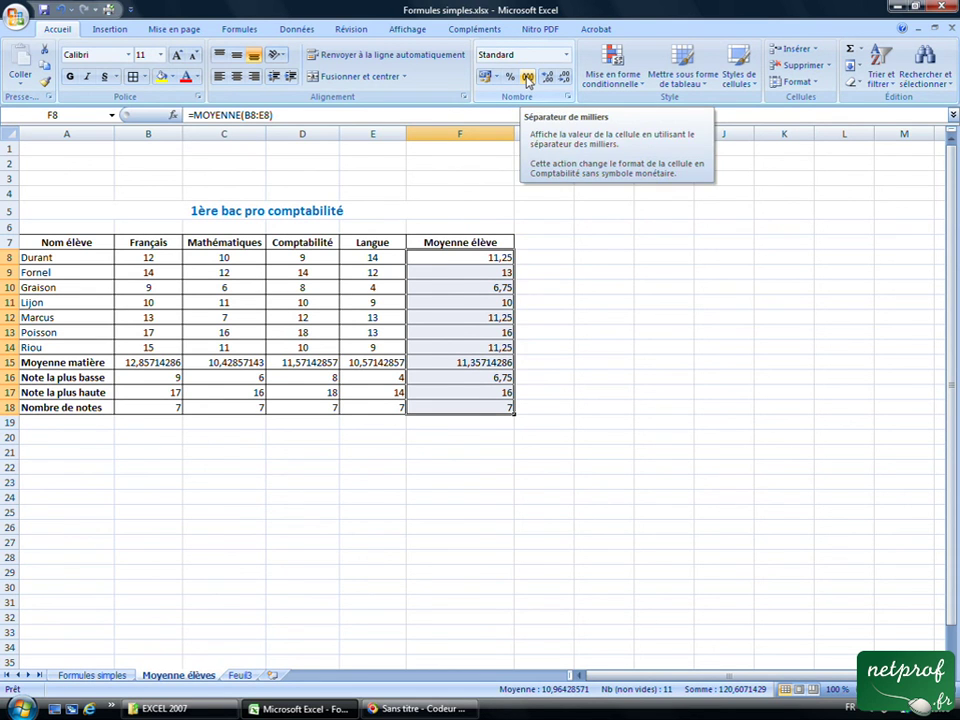
{"action": "left_click", "coordinate": [528, 78]}
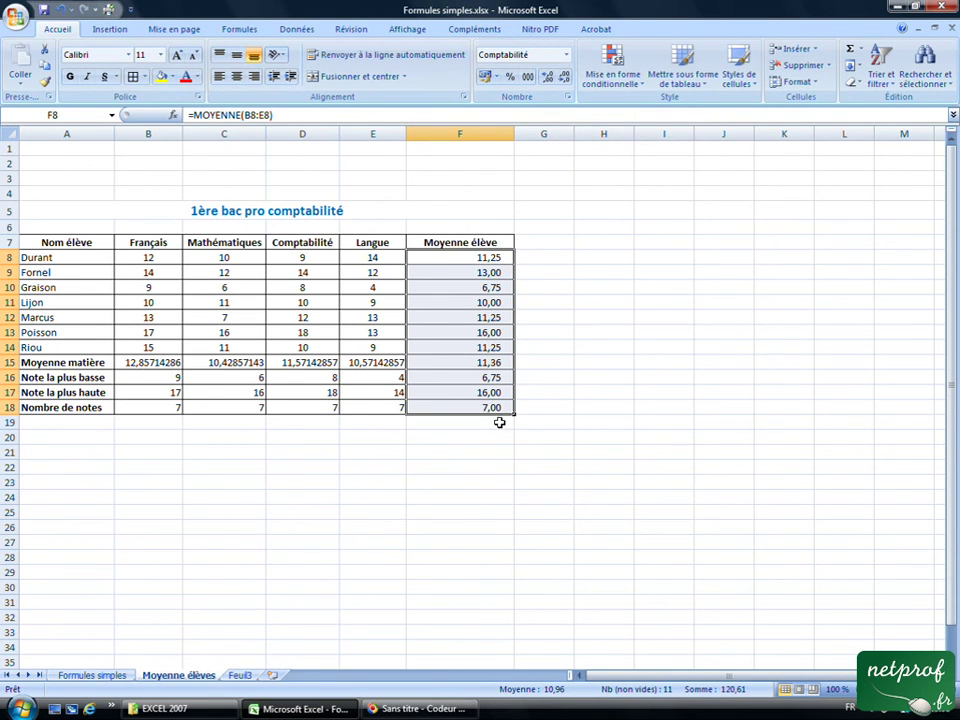
{"action": "mouse_move", "coordinate": [135, 362]}
{"action": "left_mouse_down"}
{"action": "mouse_move", "coordinate": [374, 384]}
{"action": "mouse_move", "coordinate": [396, 410]}
{"action": "left_mouse_up"}
{"action": "left_click", "coordinate": [528, 77]}
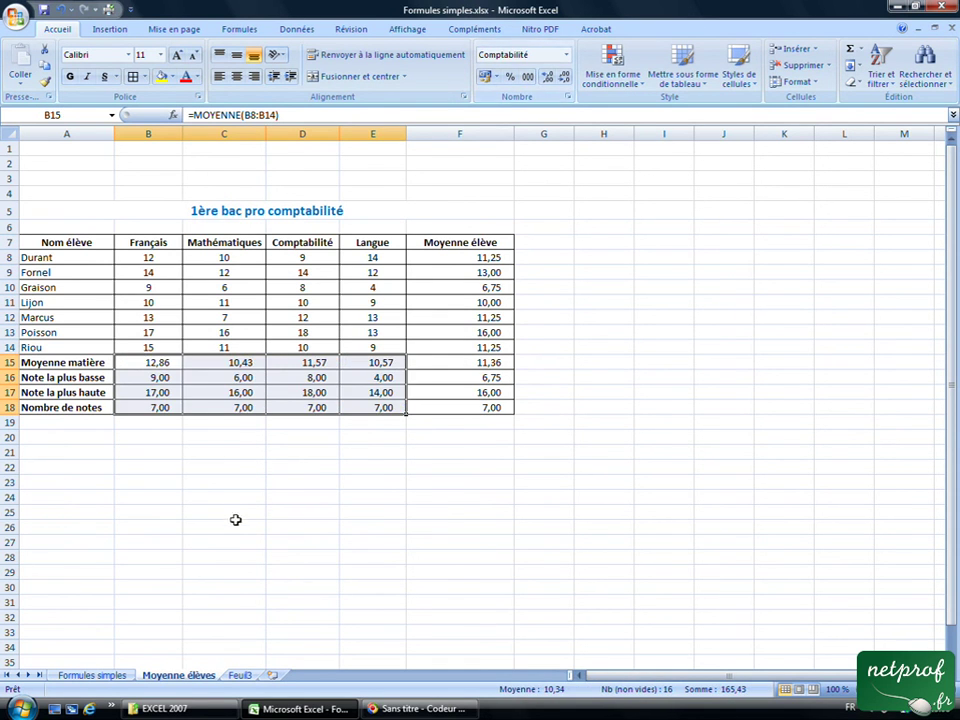
{"action": "left_click", "coordinate": [211, 487]}
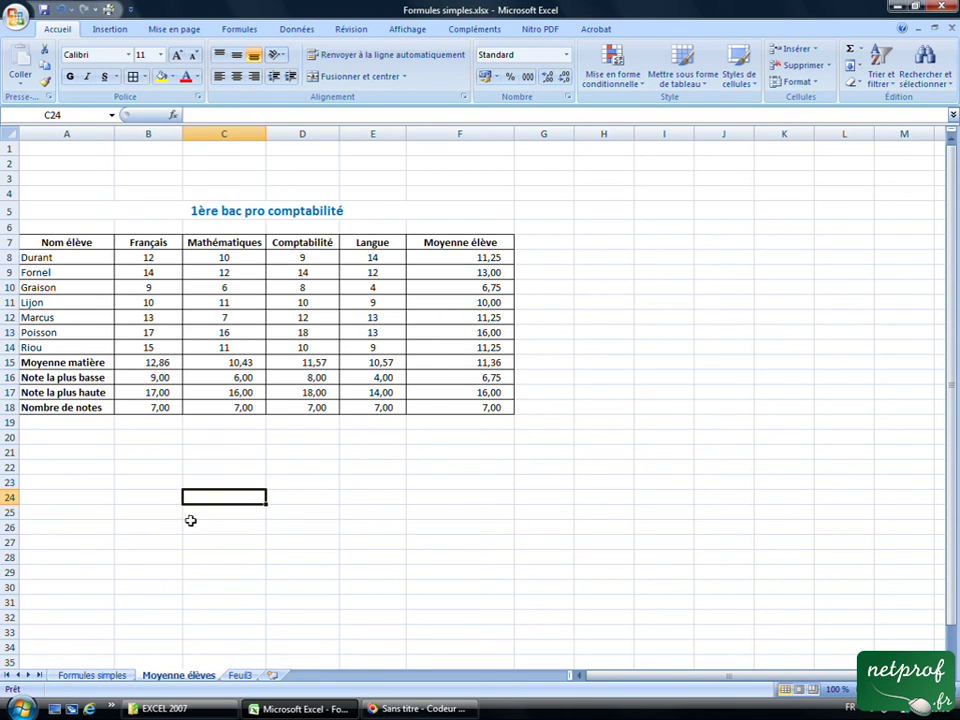
Switch to the Formules simples sheet holding the client account table
{"action": "left_click", "coordinate": [86, 675]}
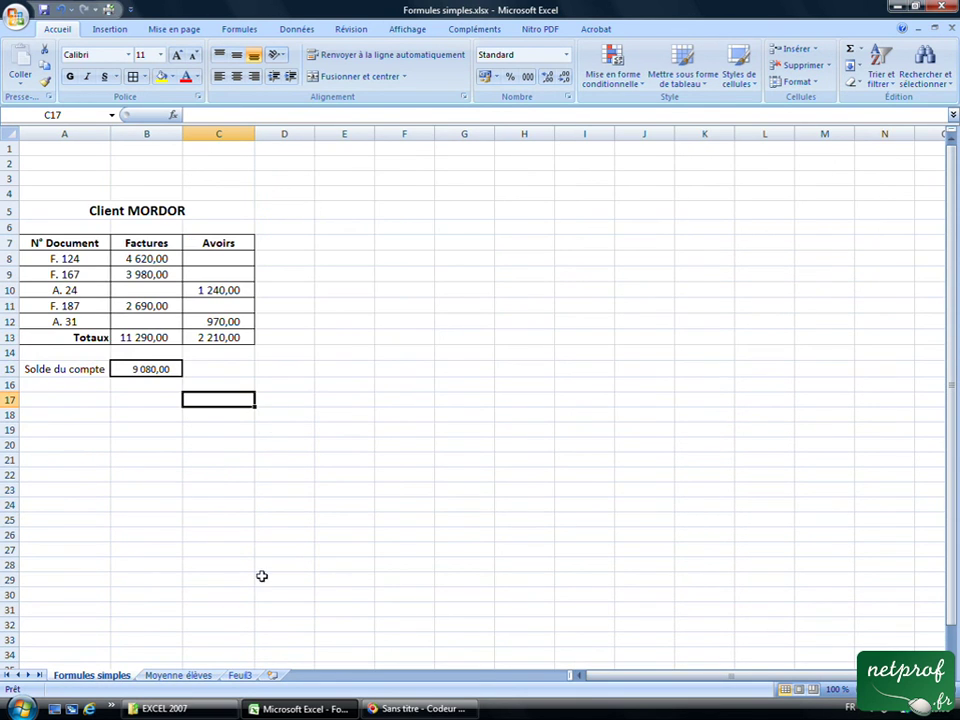